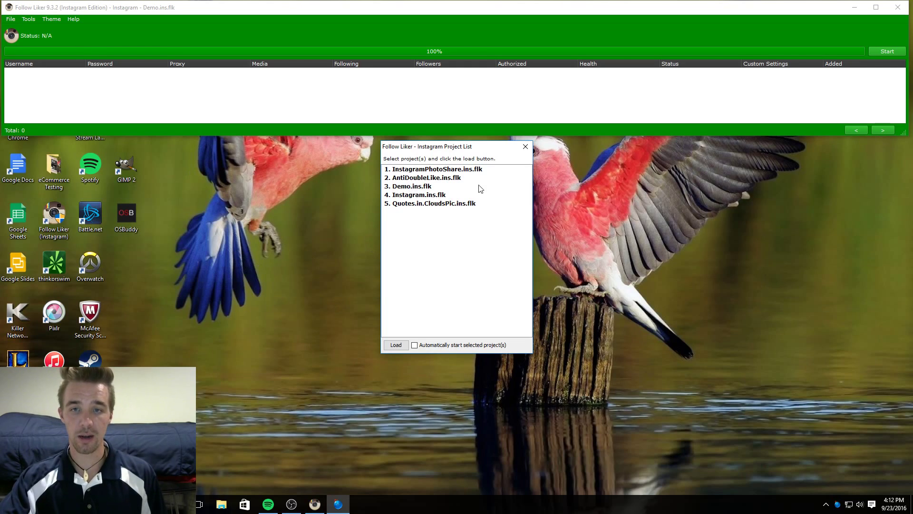
Close the saved-projects list and dismiss the File menu without choosing anything.
click(525, 148)
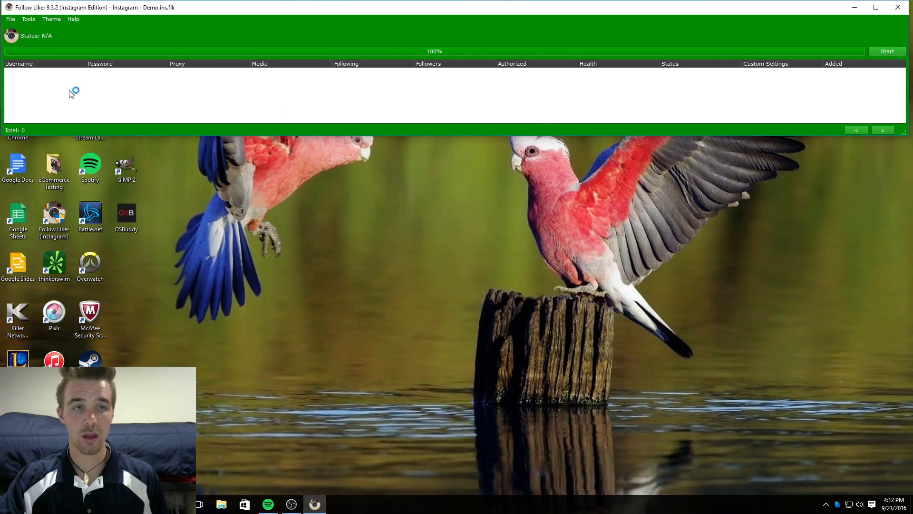
click(9, 19)
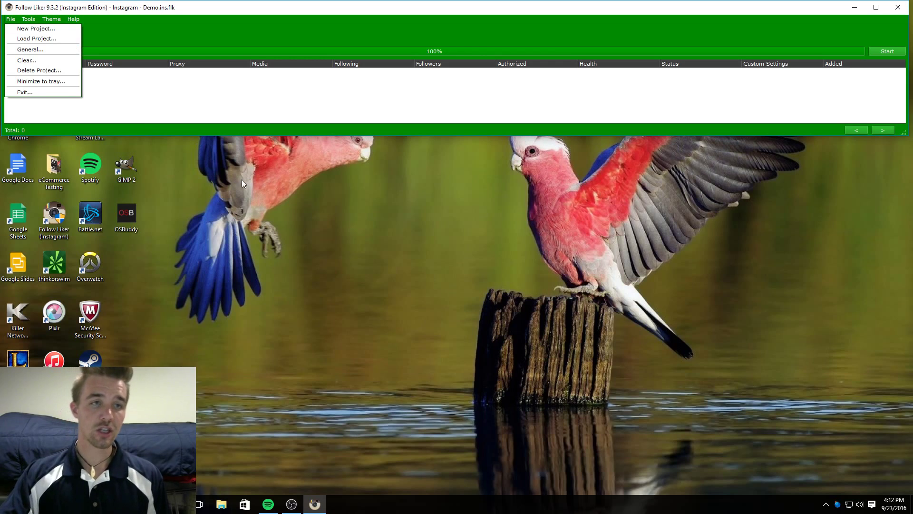
click(166, 112)
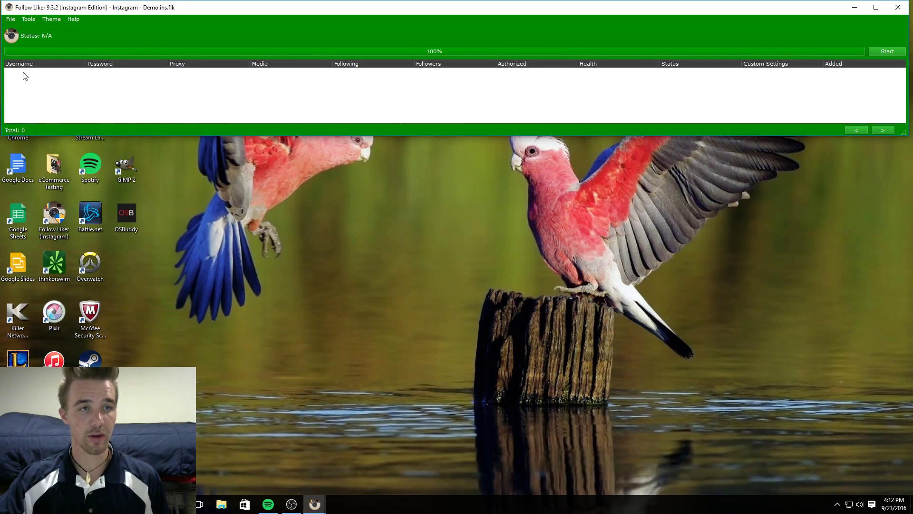
Add a new Instagram account with its username and password, leaving the proxy empty.
right_click(30, 91)
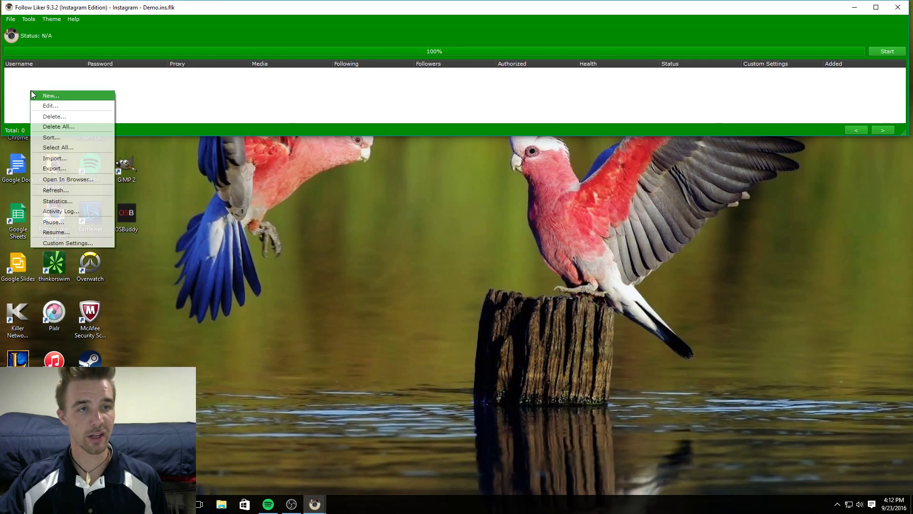
click(42, 95)
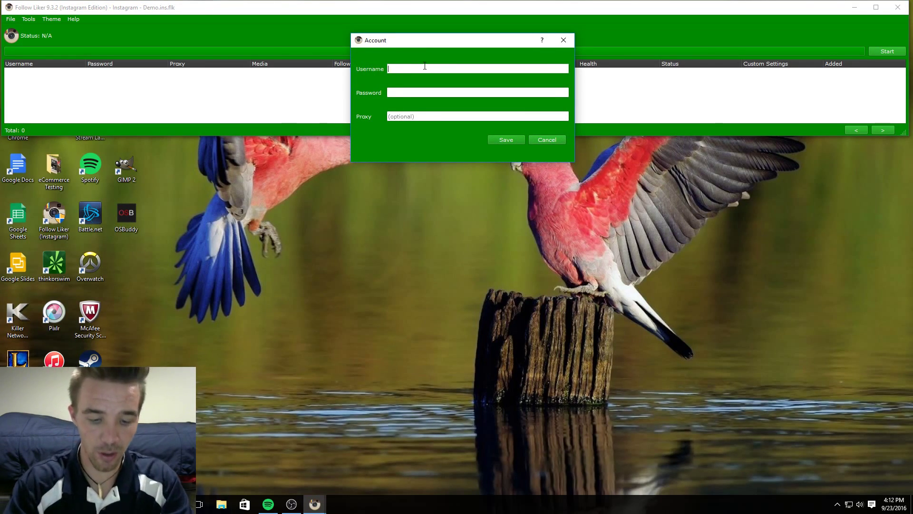
text(quotes.in.)
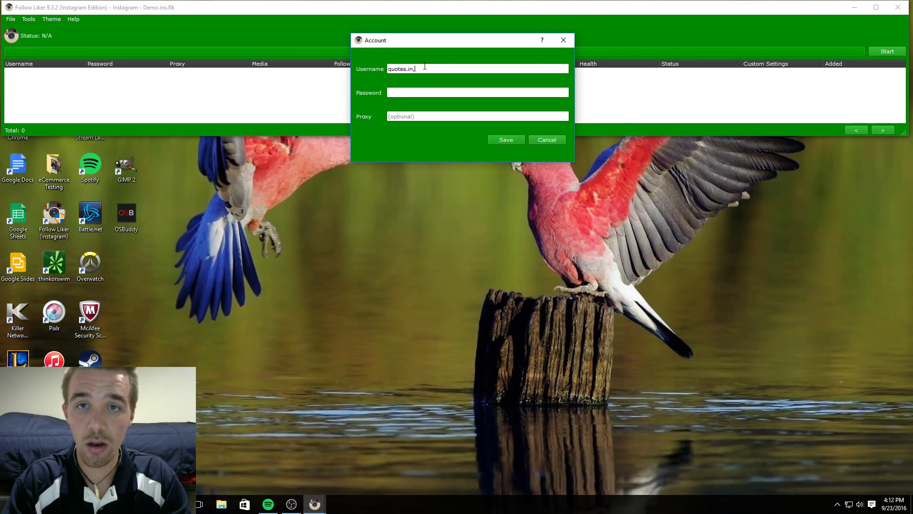
text(clouds)
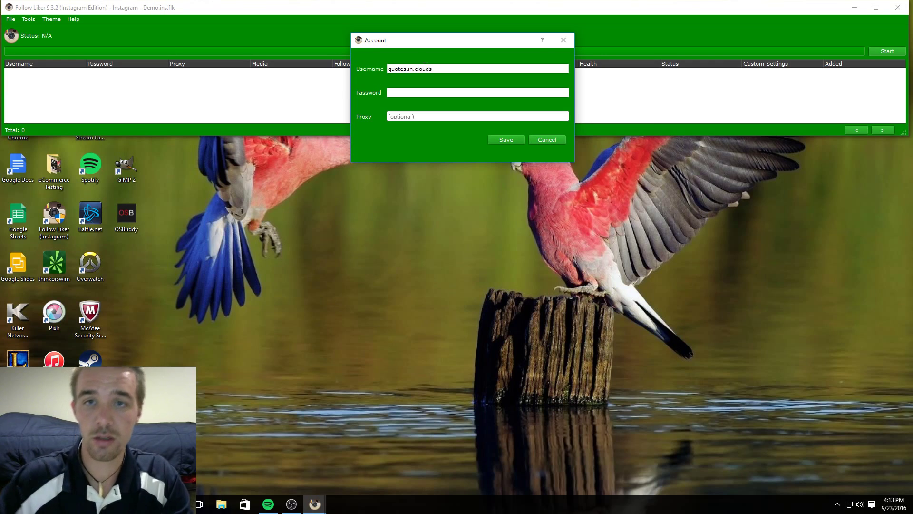
click(422, 92)
text(••••••••)
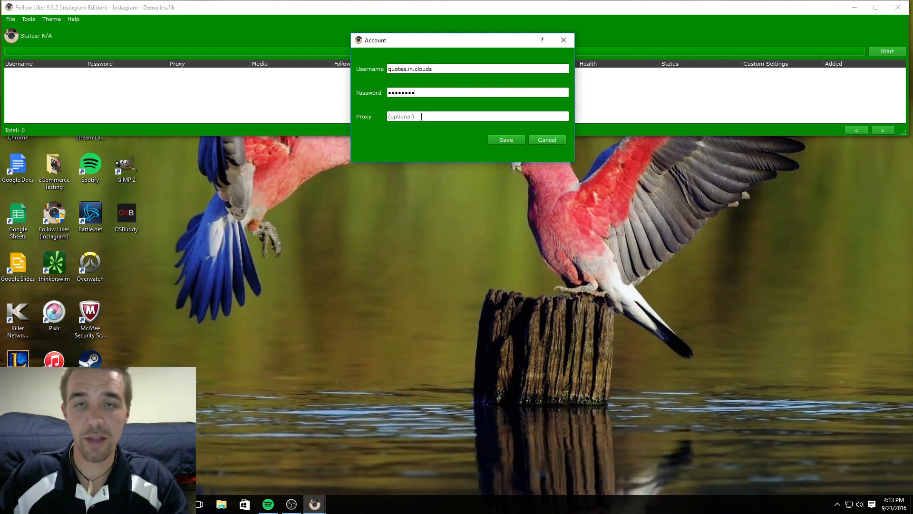
click(395, 118)
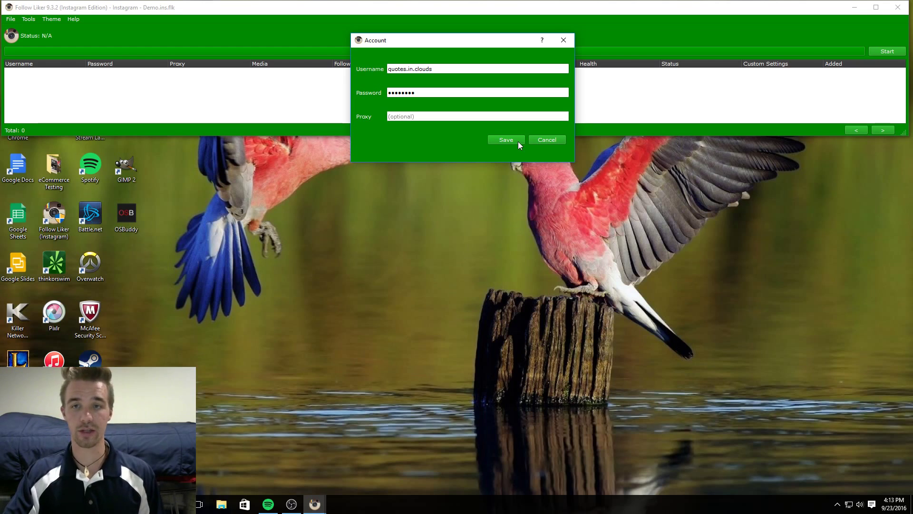
click(518, 141)
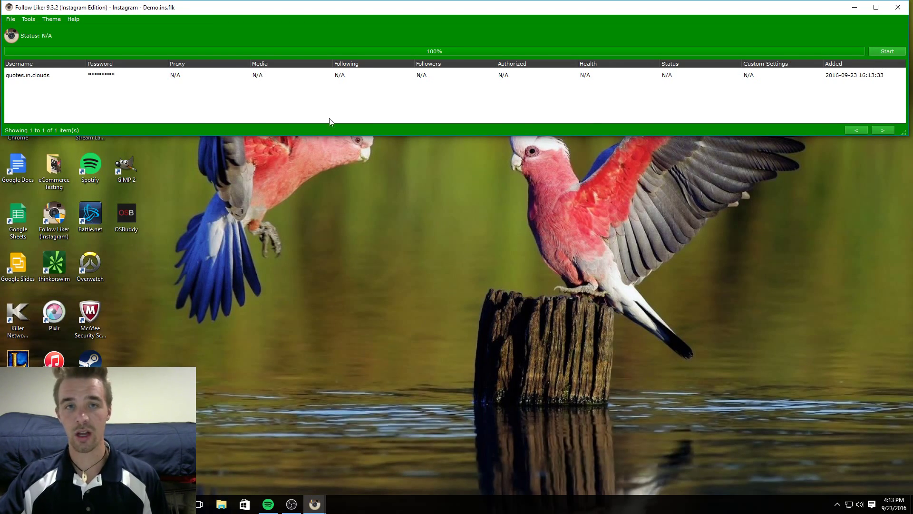
Show the Custom Settings submenu from the new account row's context menu.
right_click(45, 77)
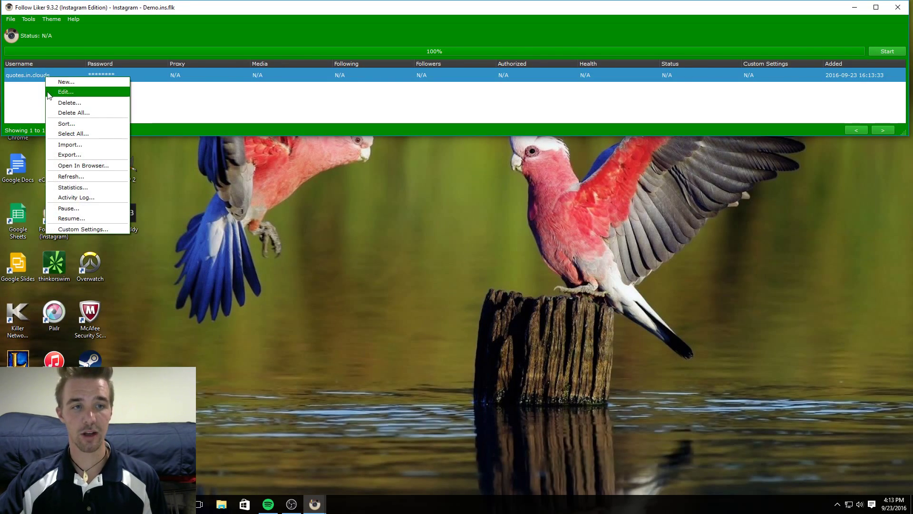
right_click(28, 93)
click(25, 90)
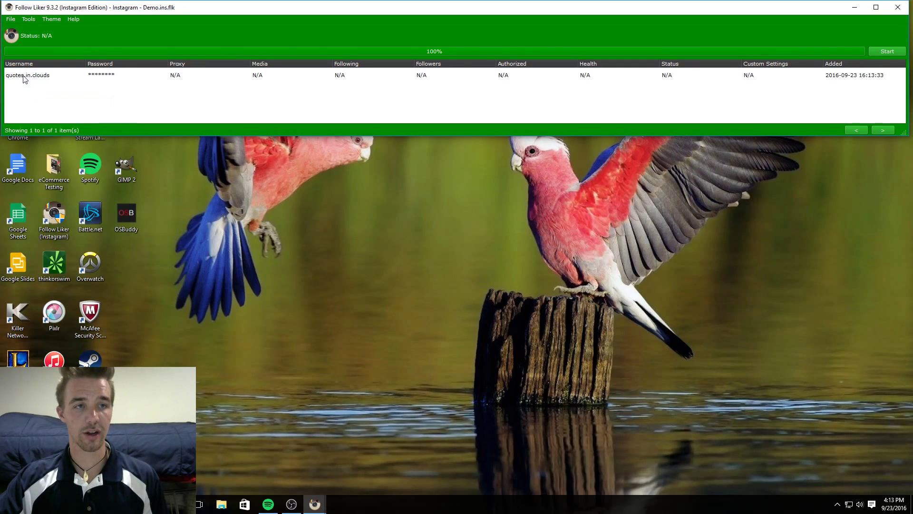
right_click(24, 78)
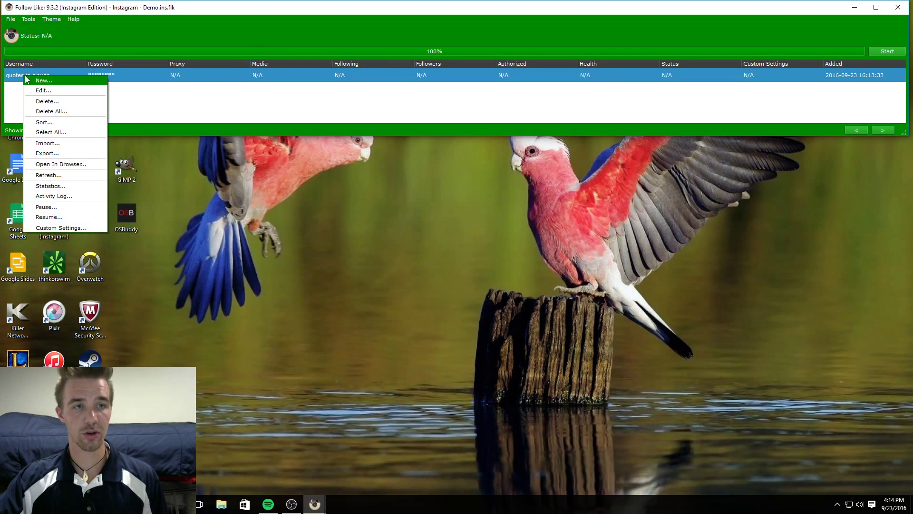
mouse_move(63, 227)
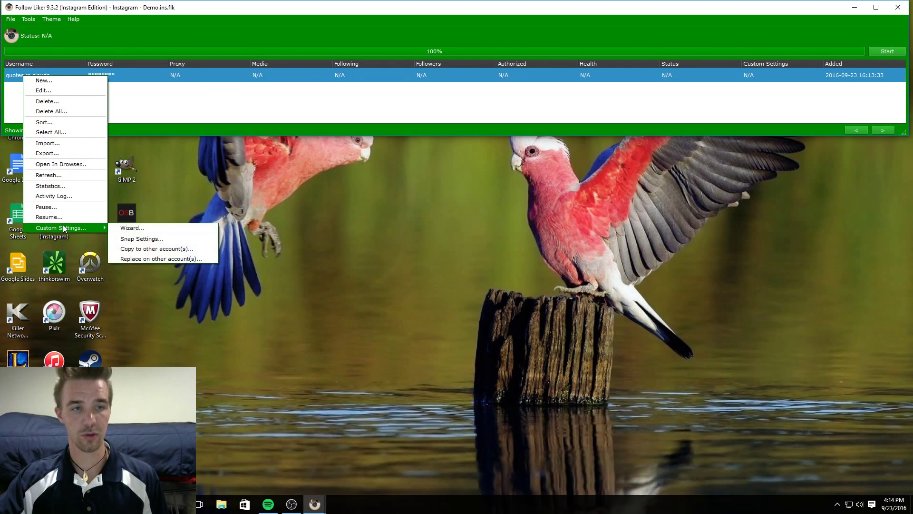
Open the account's settings wizard, enable Scrape User and advanced options, then go to the next page.
click(130, 229)
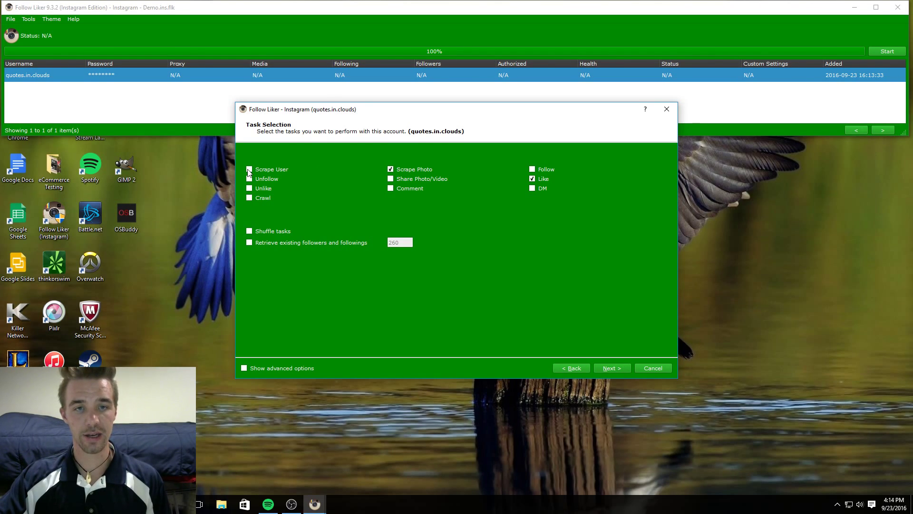
click(244, 368)
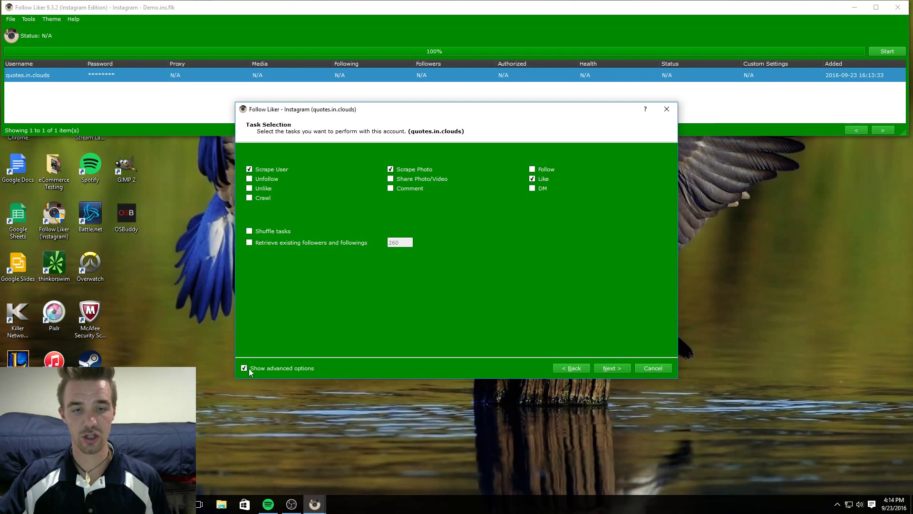
click(610, 368)
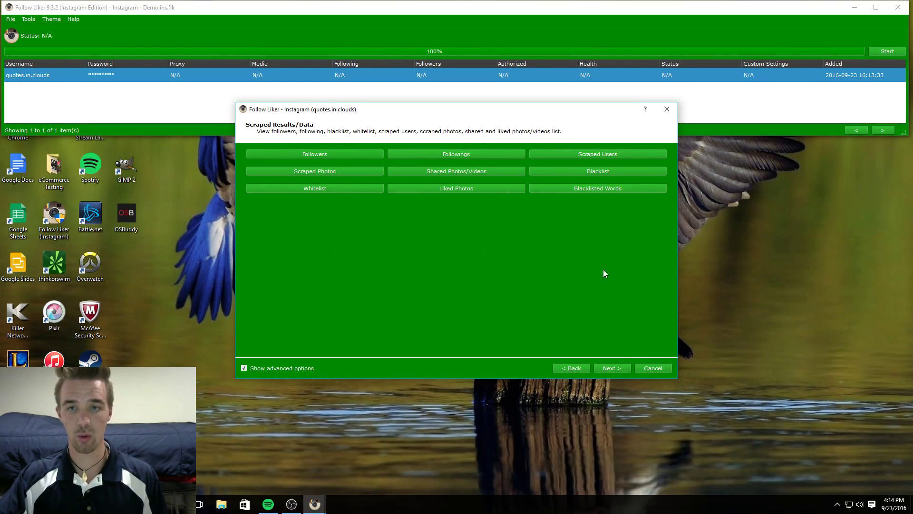
Advance the wizard to the Scrape User Settings page.
click(613, 368)
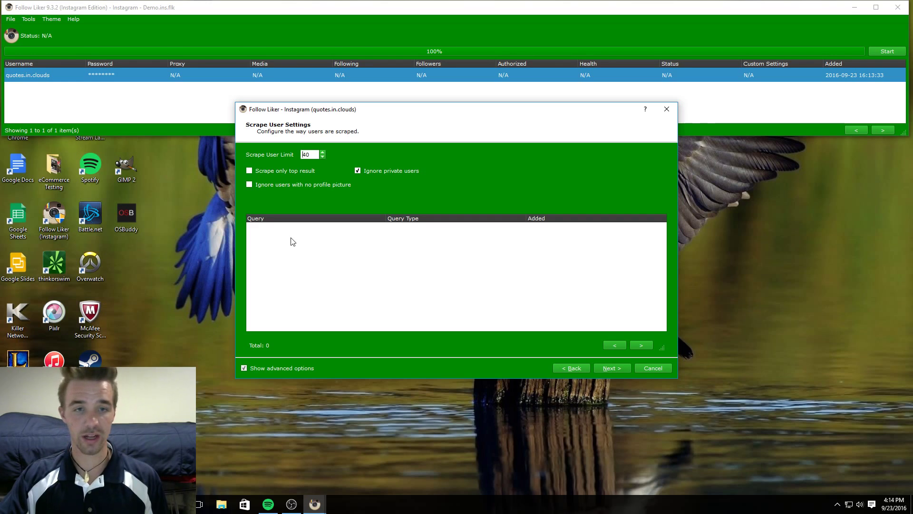
Create a scrape user query of type Users Who Tagged with text FLC:quotes.
right_click(315, 274)
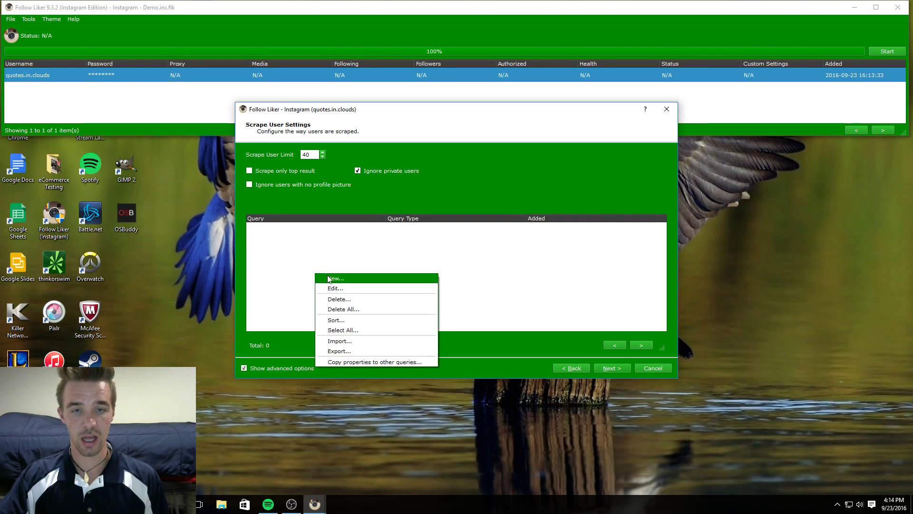
click(335, 280)
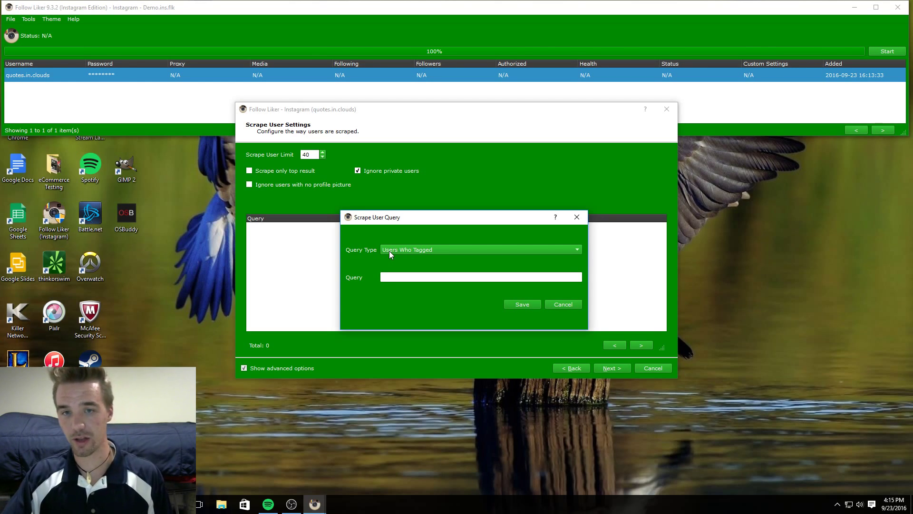
click(389, 251)
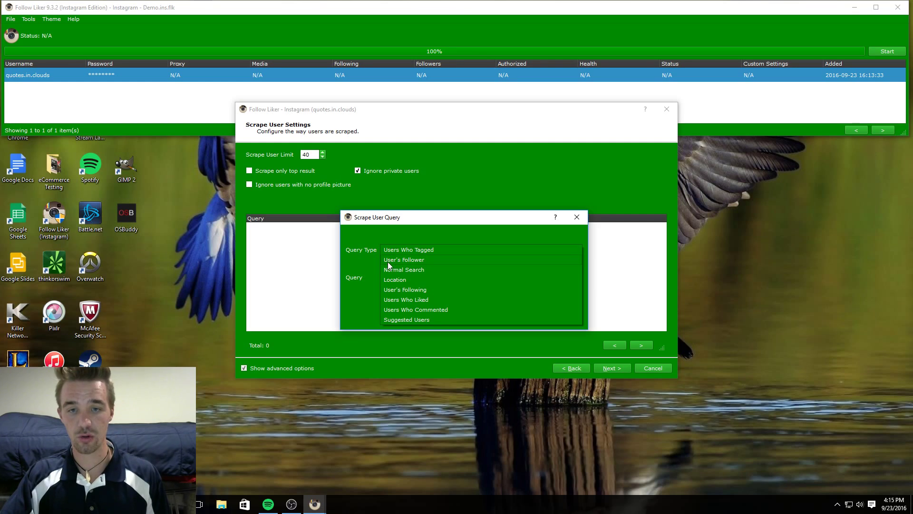
click(399, 261)
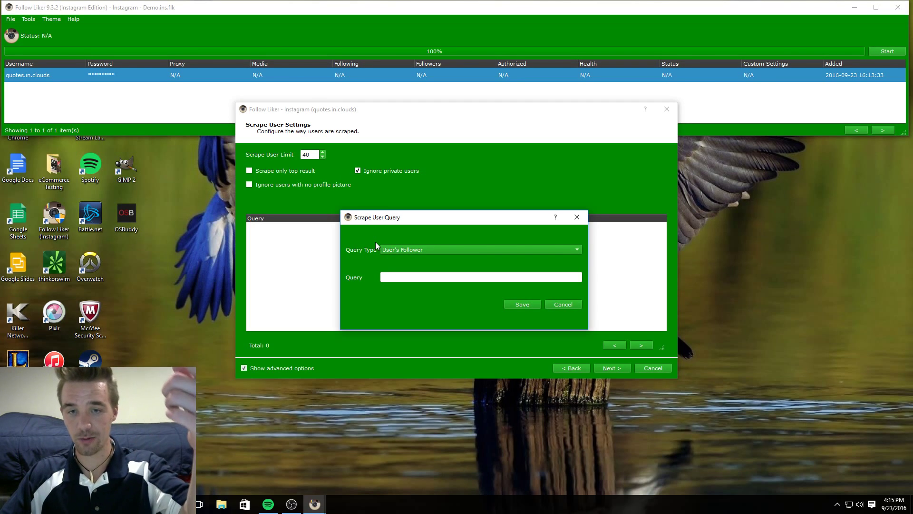
click(388, 276)
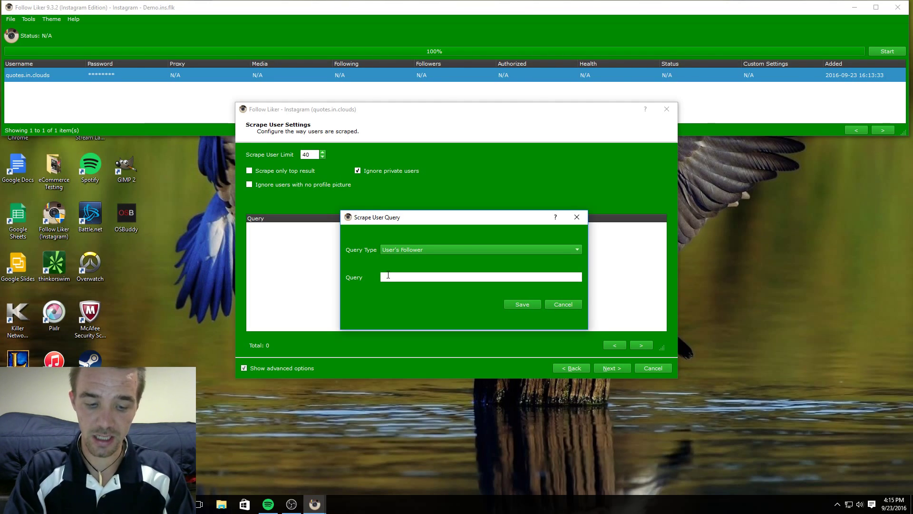
text(LC)
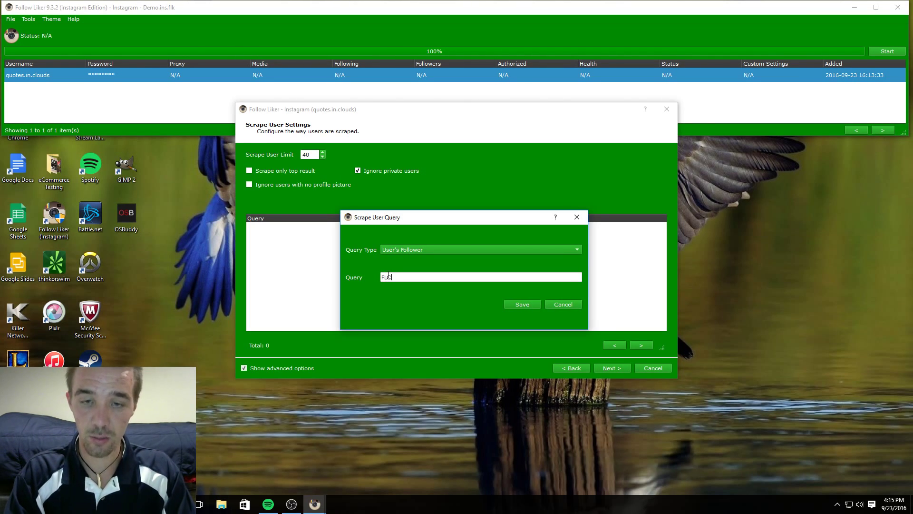
text(:)
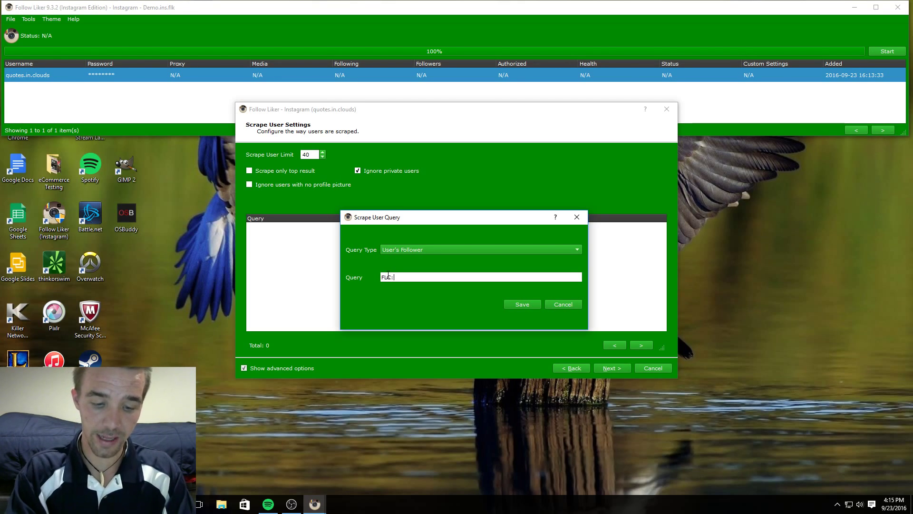
text(quotes)
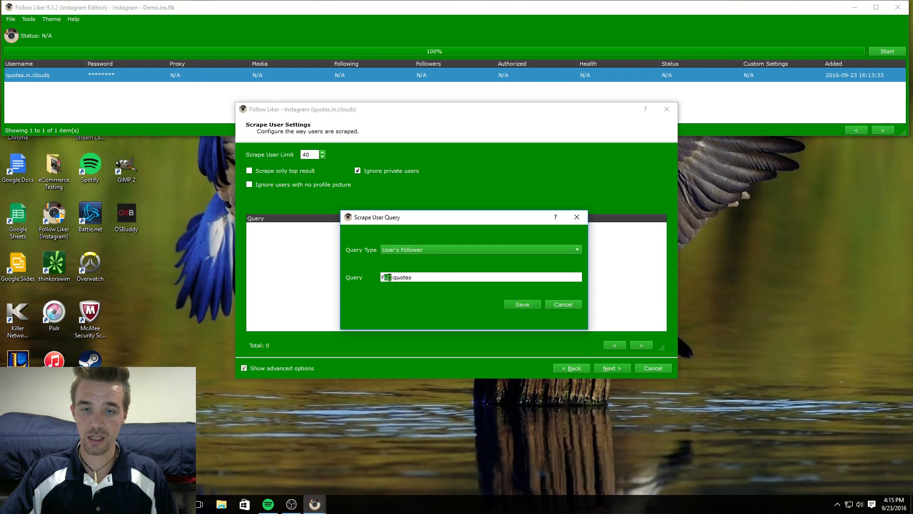
click(407, 248)
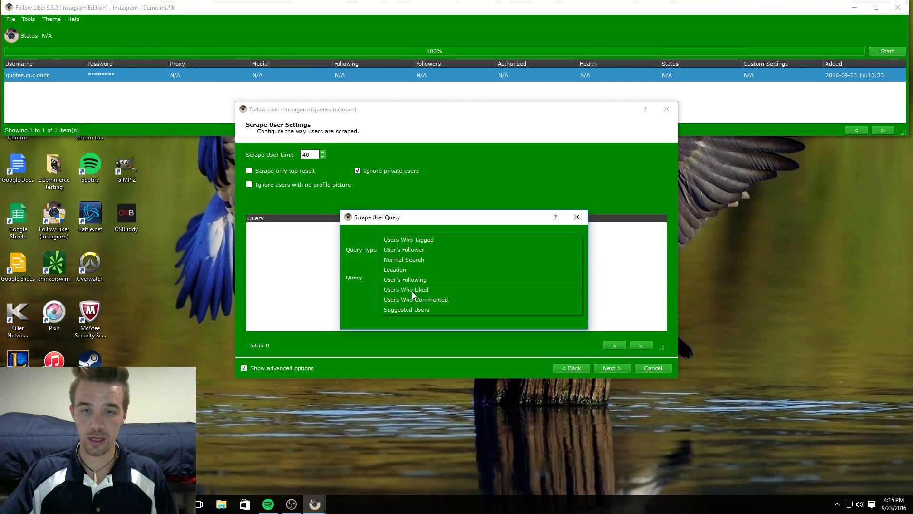
click(406, 239)
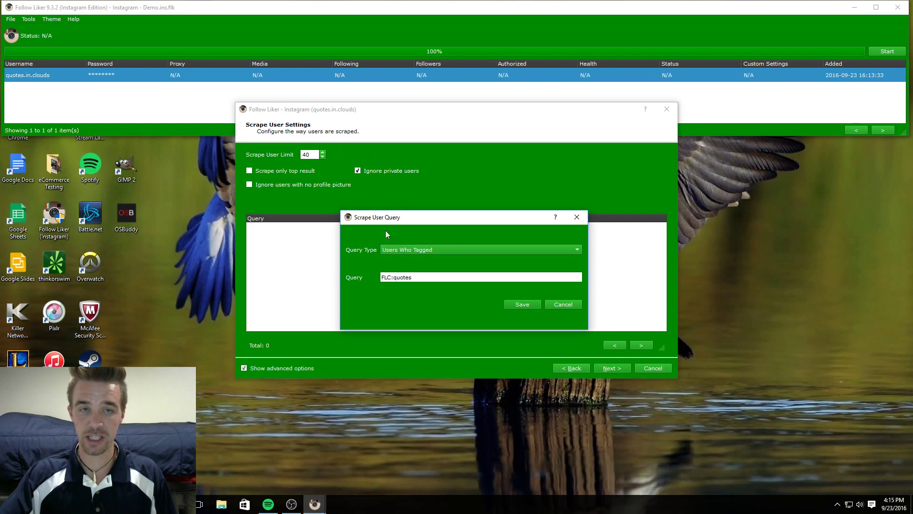
drag(392, 278, 378, 279)
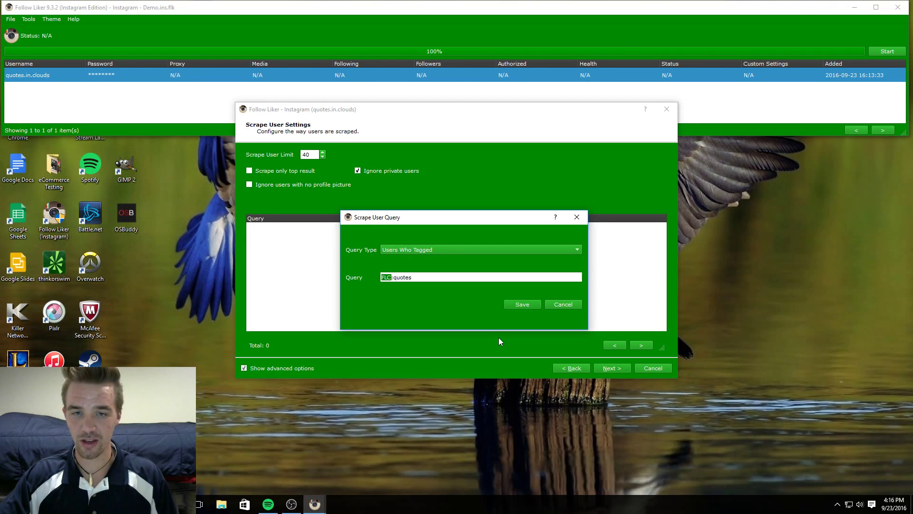
click(524, 304)
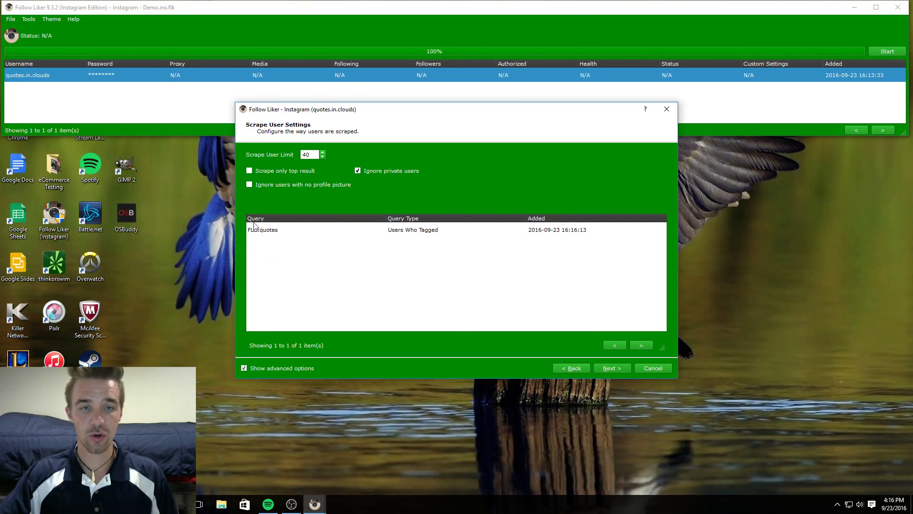
Keep the user limit at 40 and toggle 'Scrape only top result' on, then back off.
click(314, 154)
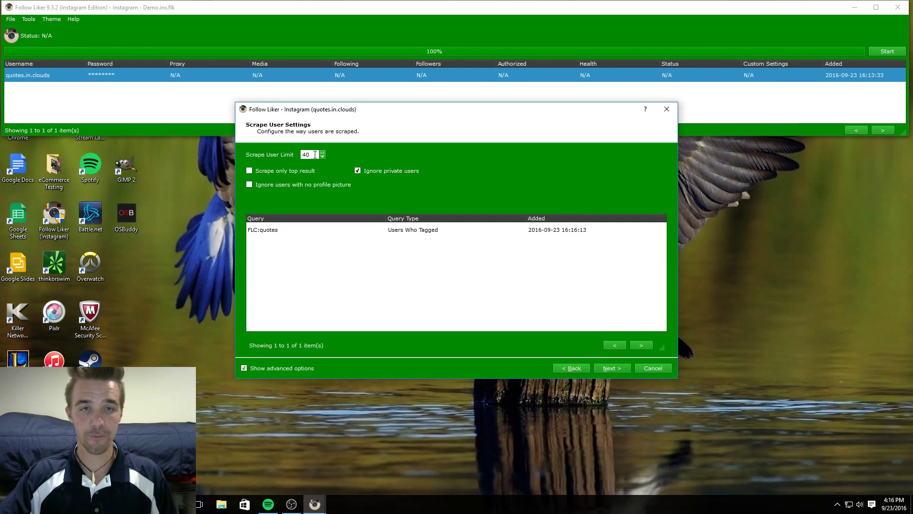
double_click(310, 154)
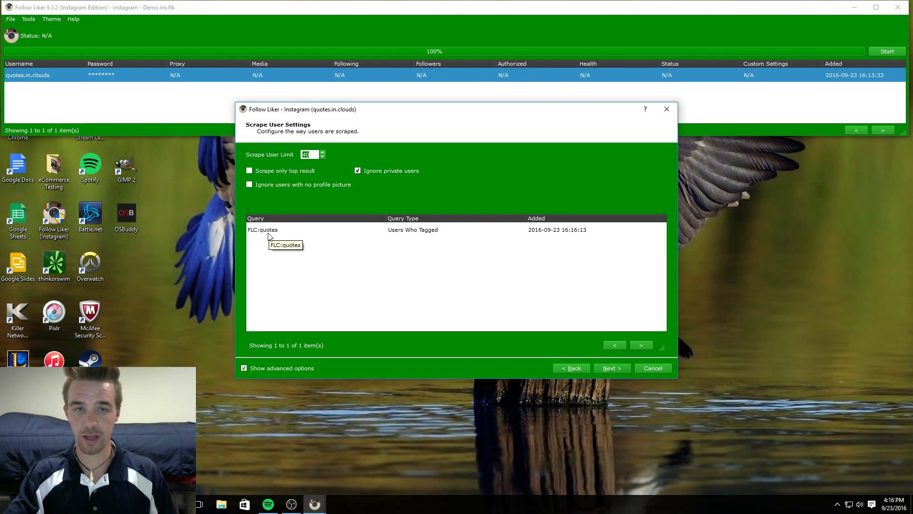
click(249, 170)
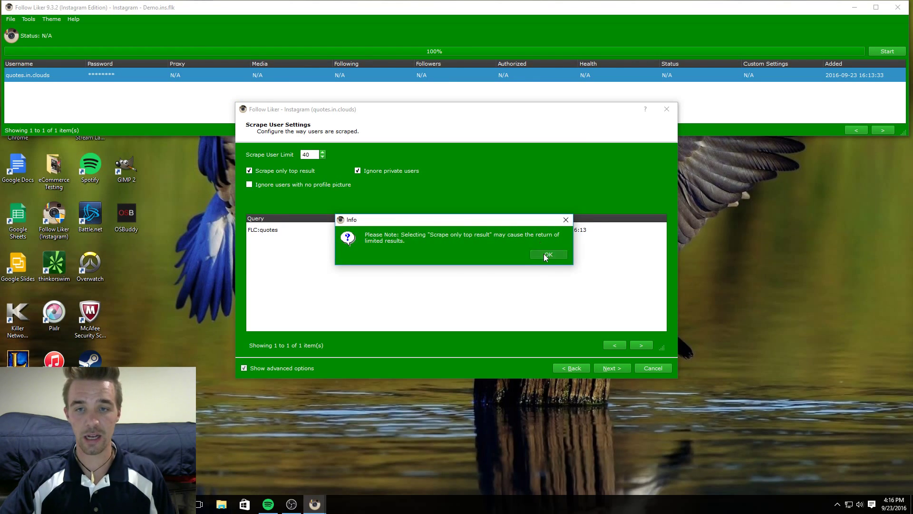
click(544, 253)
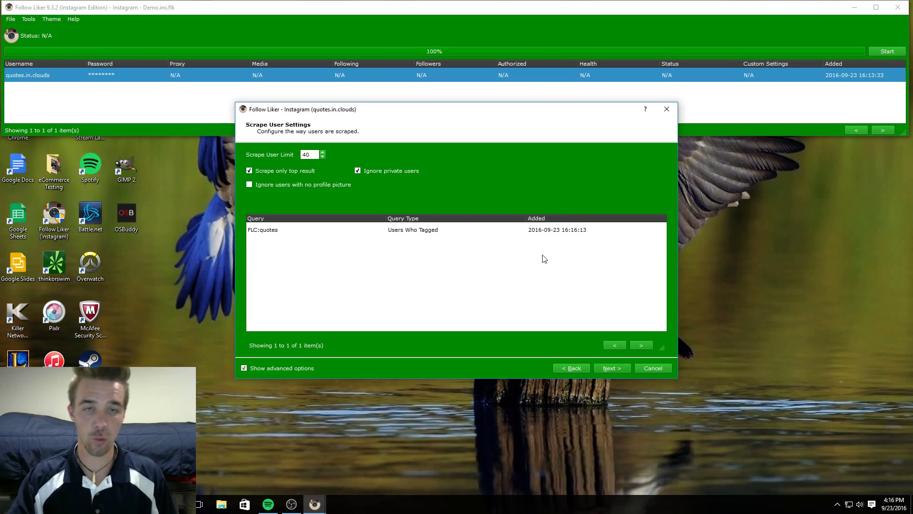
click(247, 171)
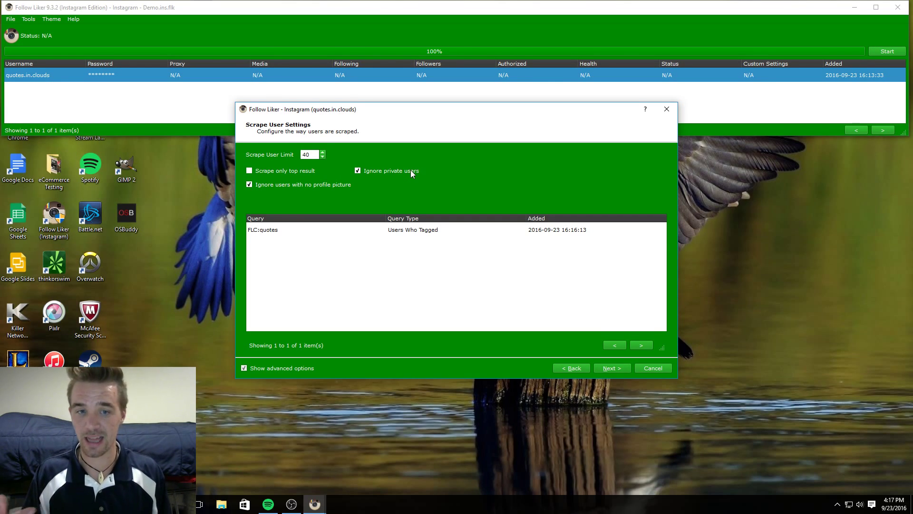
Add a User's Follower scrape query for FLC:CoolQuotes.
right_click(267, 247)
click(284, 247)
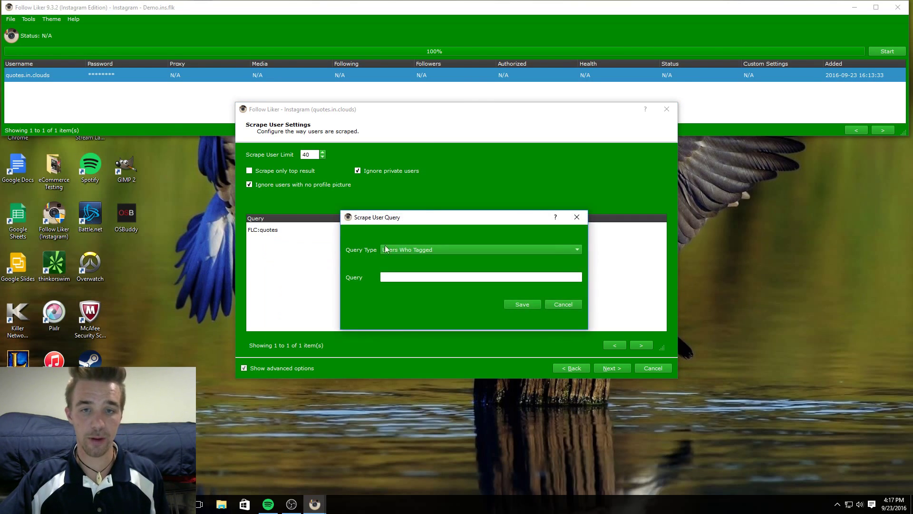
click(405, 250)
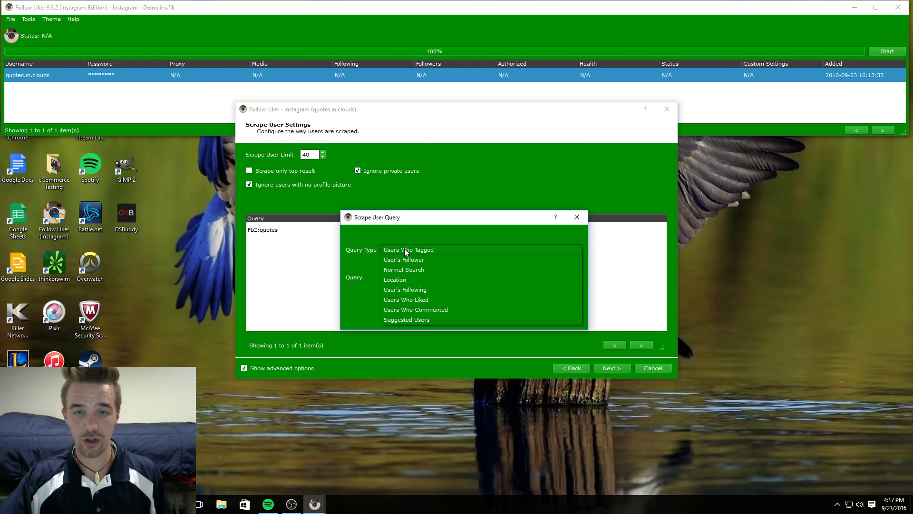
click(411, 258)
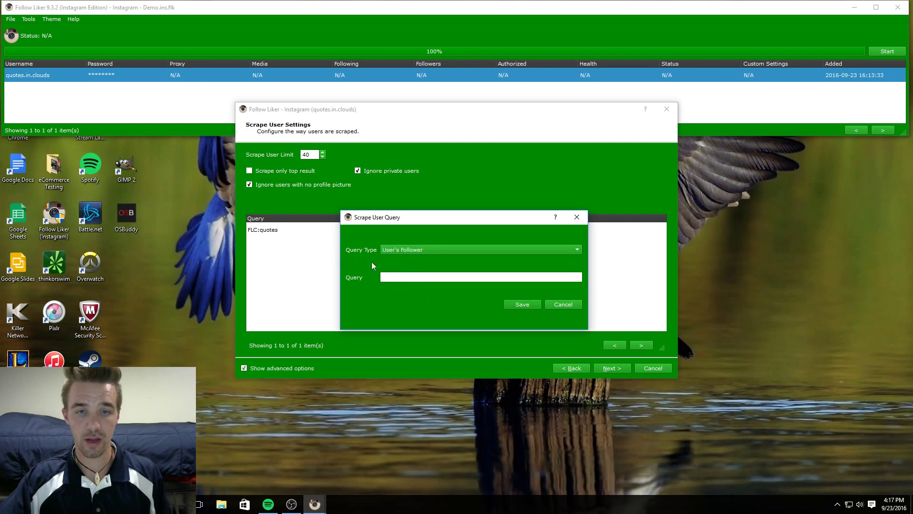
click(427, 278)
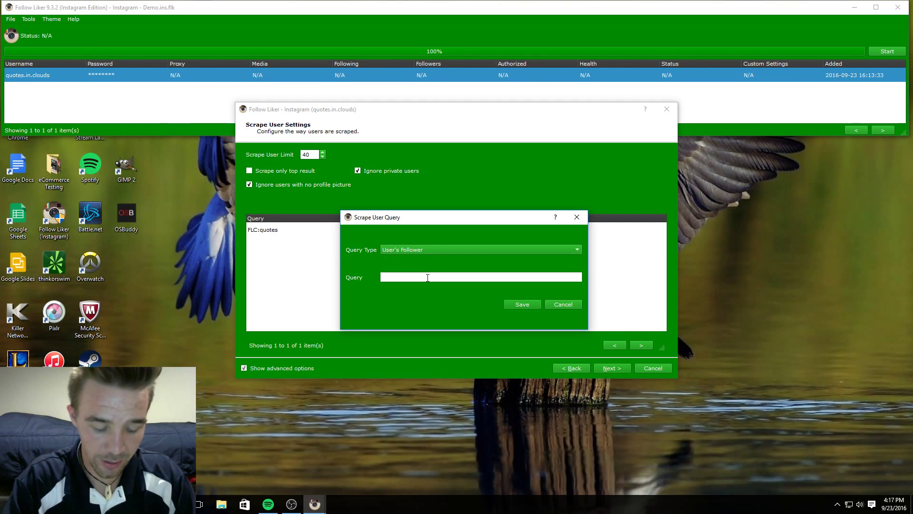
text(FLC:)
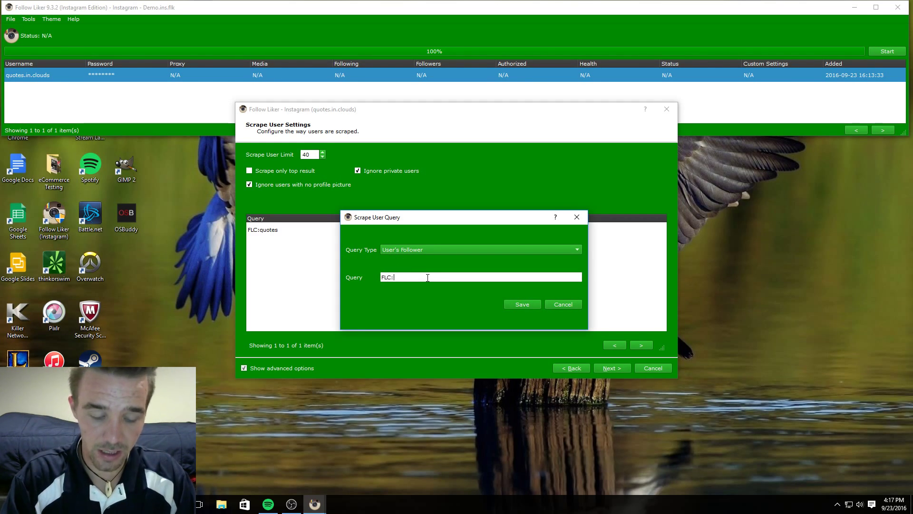
text(Co)
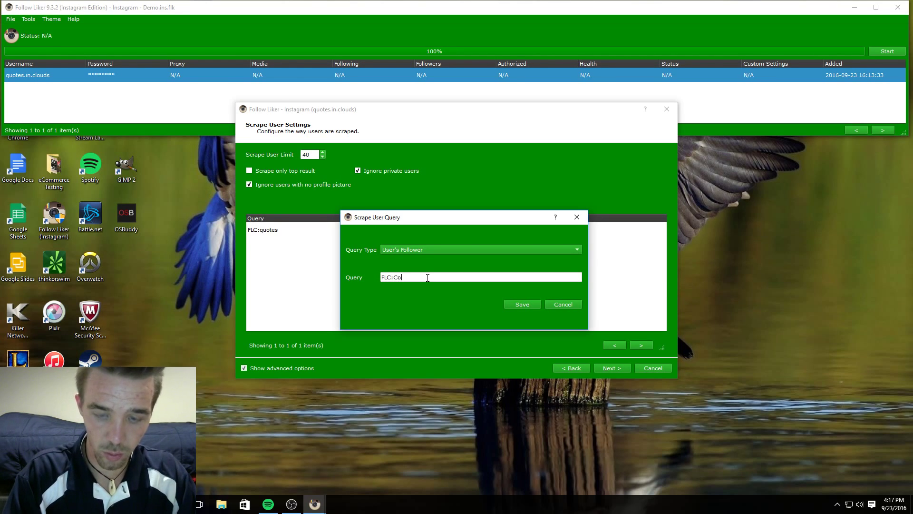
text(olQuotes)
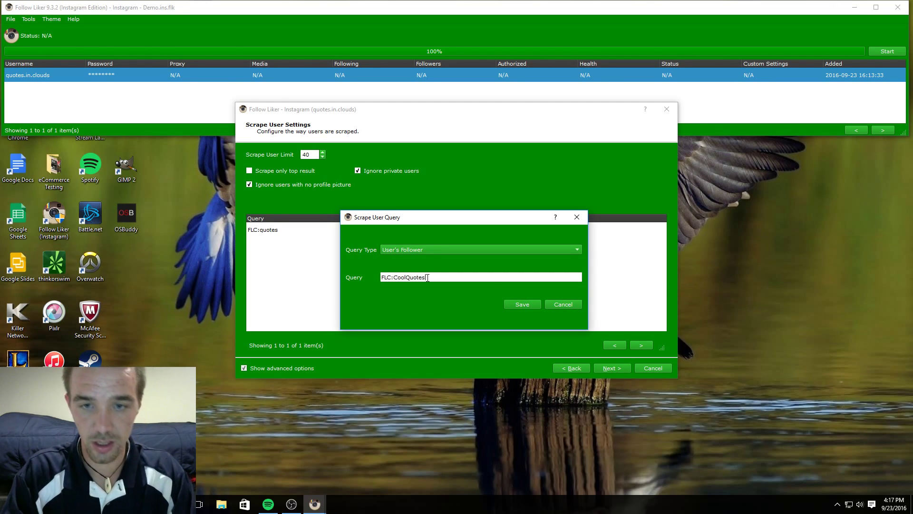
click(412, 246)
click(417, 249)
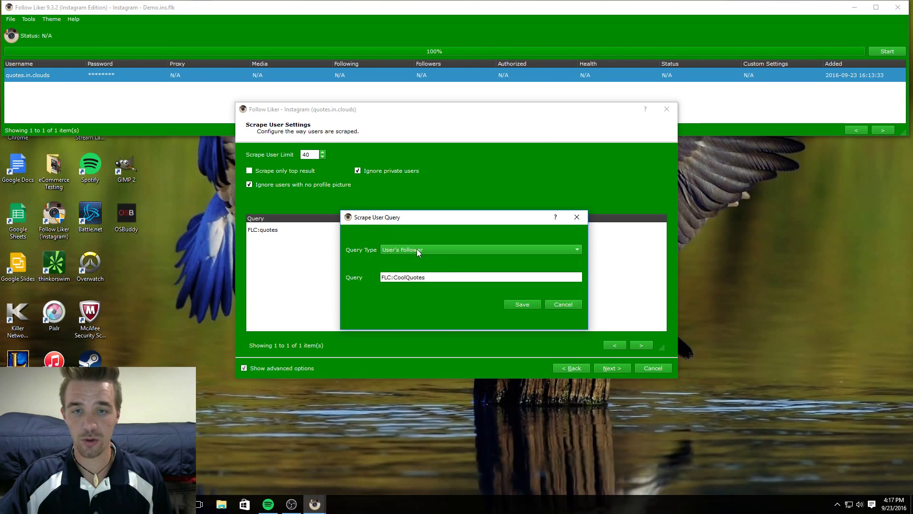
click(522, 305)
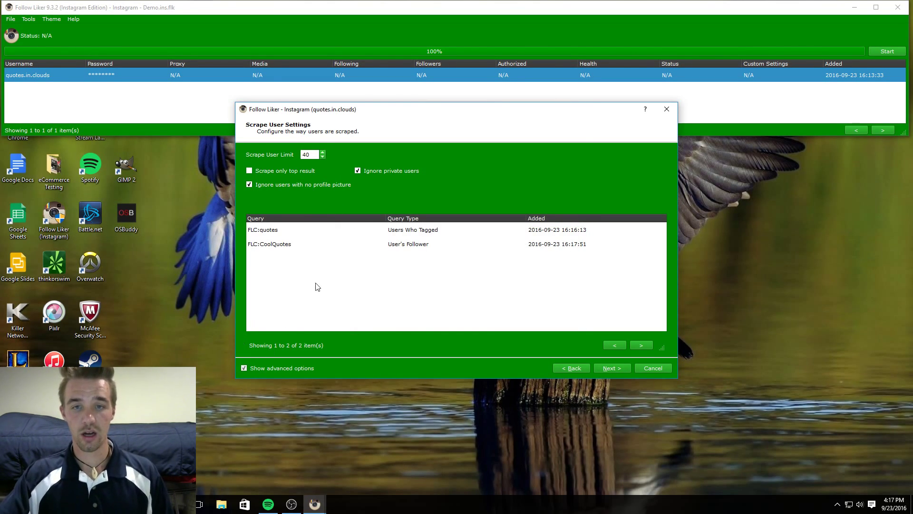
Change the FLC:quotes query's type to User's Follower.
right_click(387, 231)
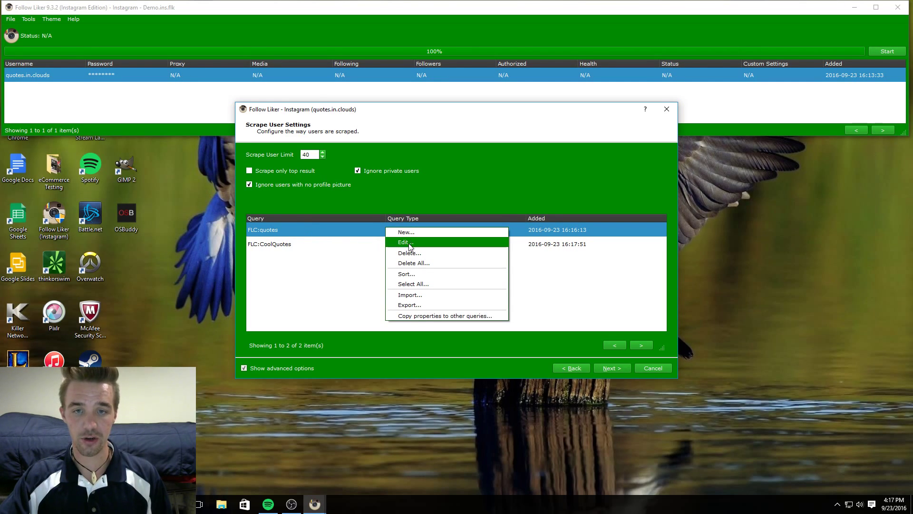
key(Escape)
right_click(282, 230)
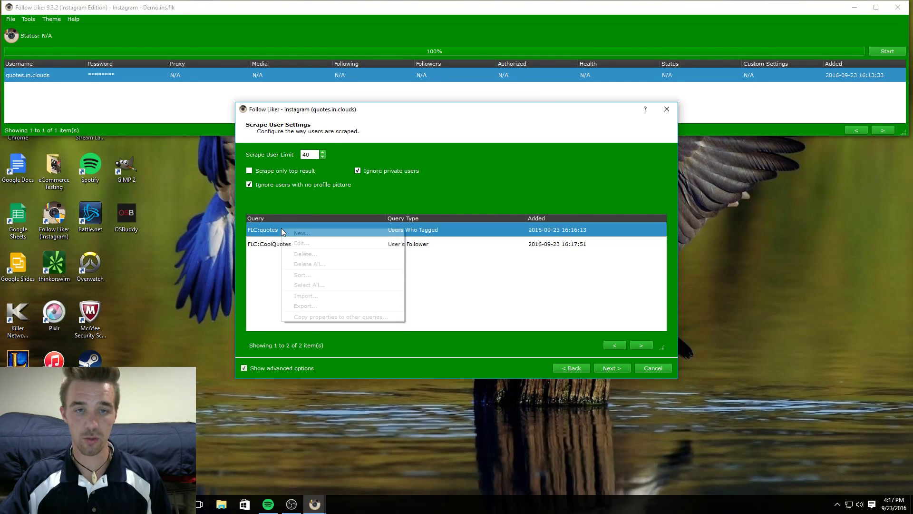
click(307, 242)
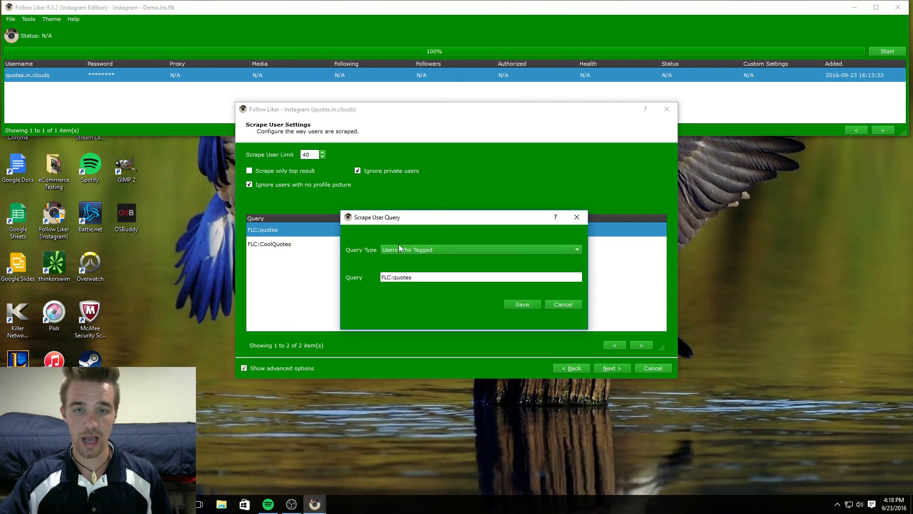
click(402, 249)
click(408, 259)
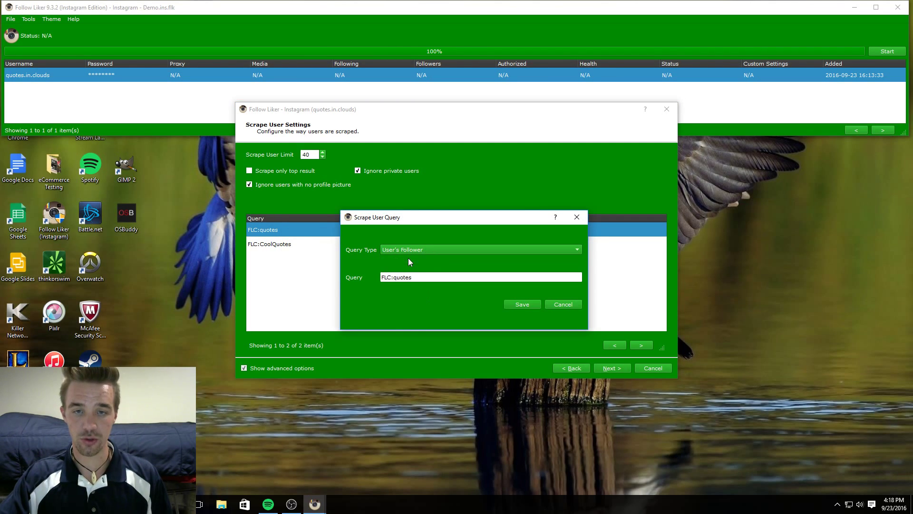
click(532, 303)
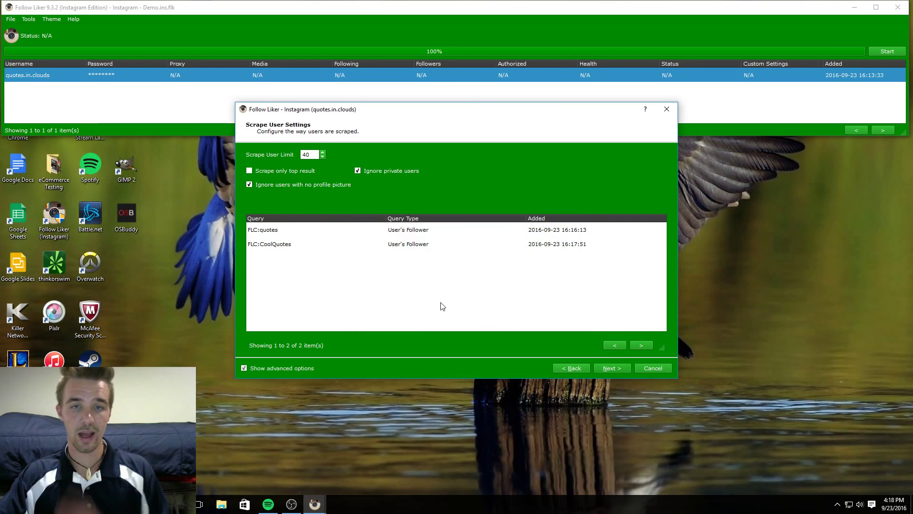
Advance the wizard to the Scrape Photo/Video Settings page.
click(619, 366)
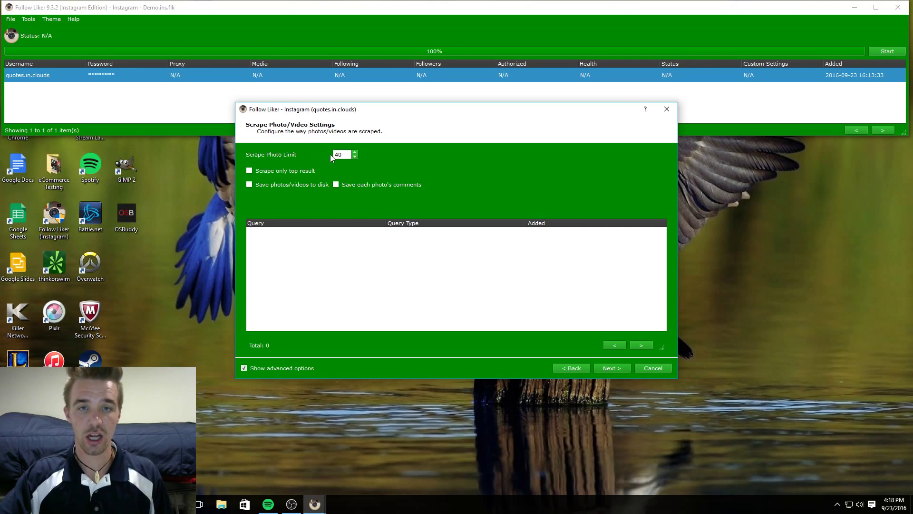
Create a photo scrape query 'FLC:' with Relevant as the query type.
right_click(289, 261)
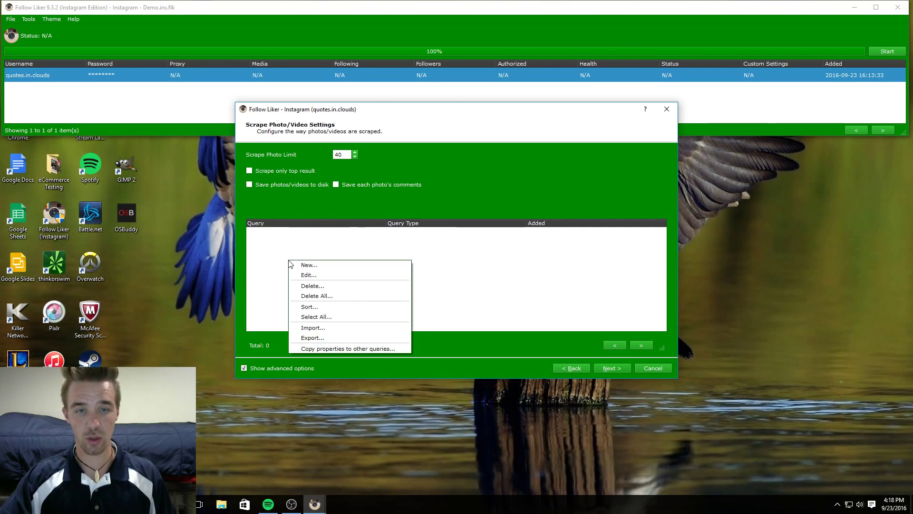
click(305, 265)
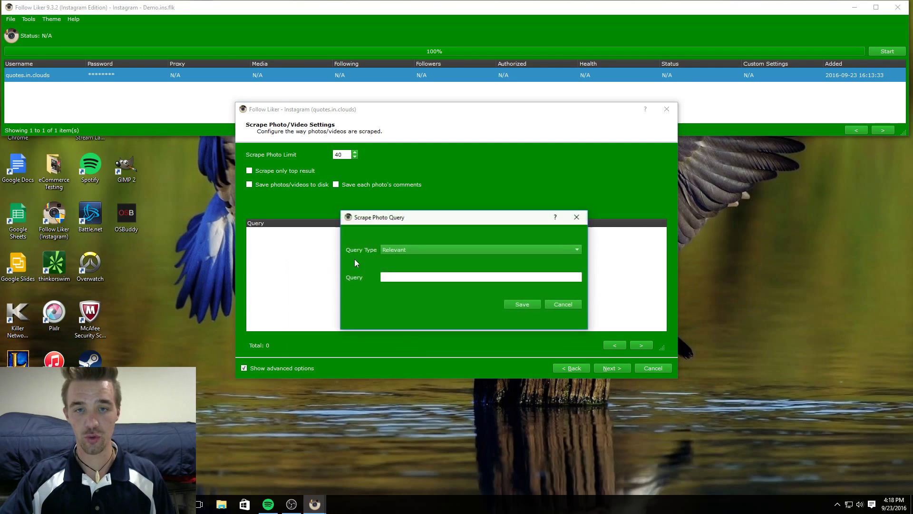
click(407, 250)
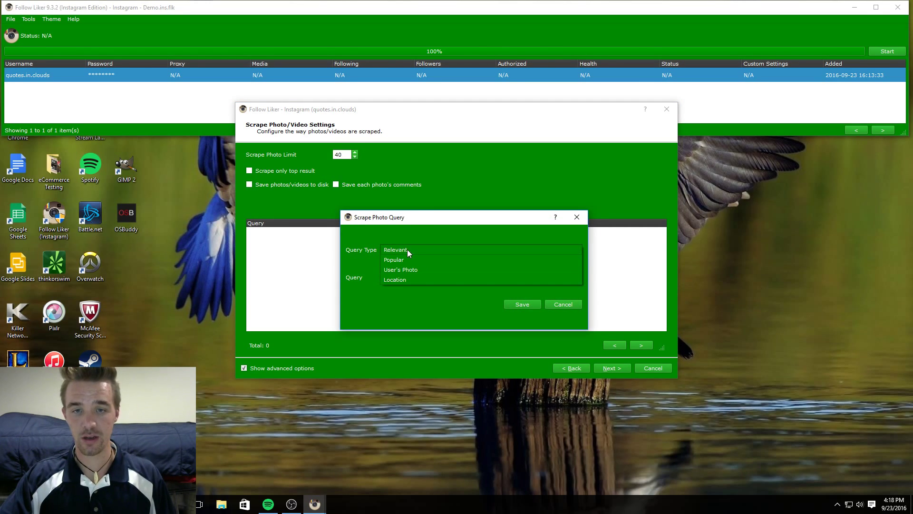
click(402, 249)
click(406, 278)
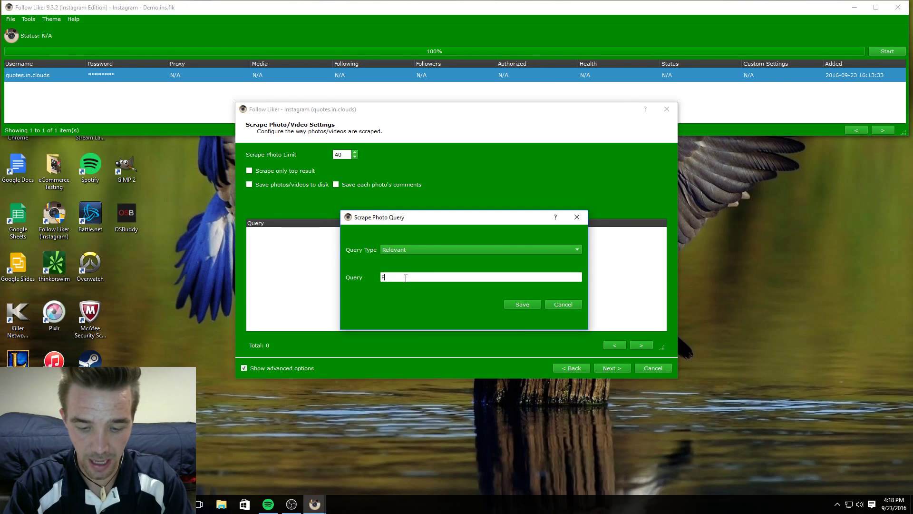
text(FLC:)
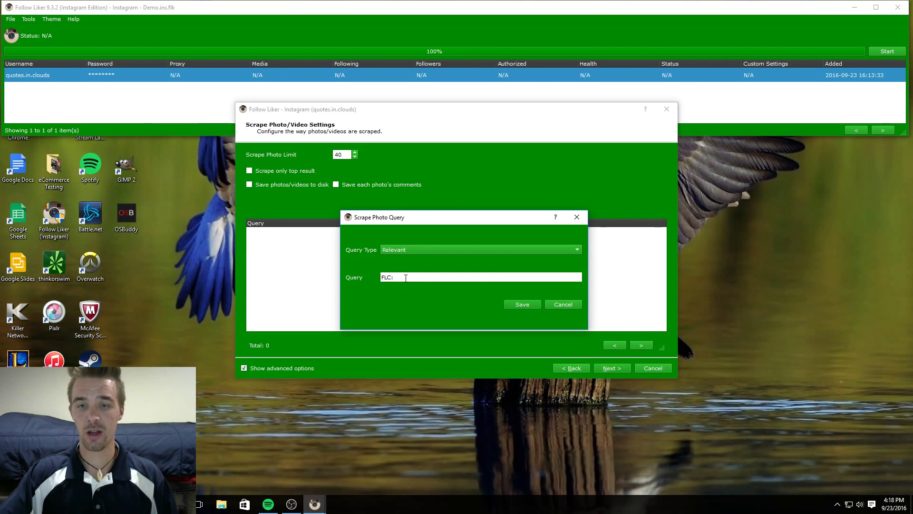
click(522, 304)
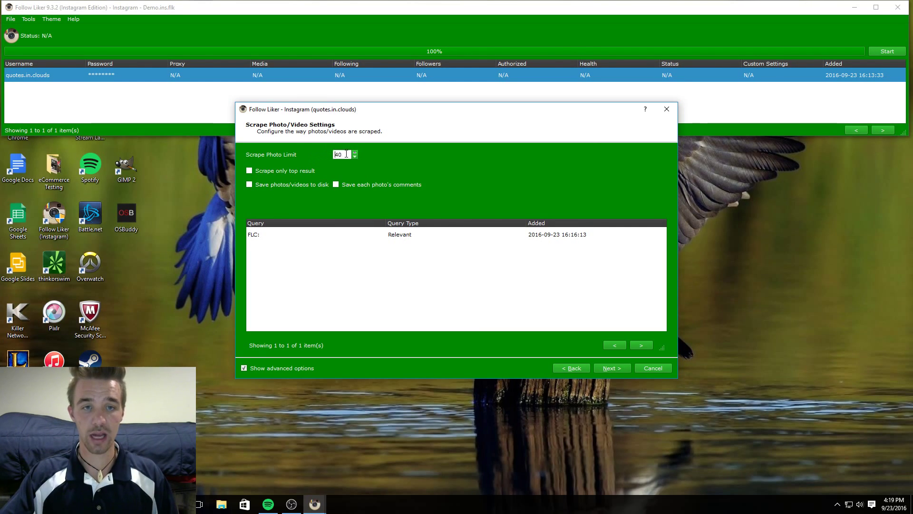
Set the photo scrape limit to 1 and enable 'Scrape only top result'.
double_click(332, 155)
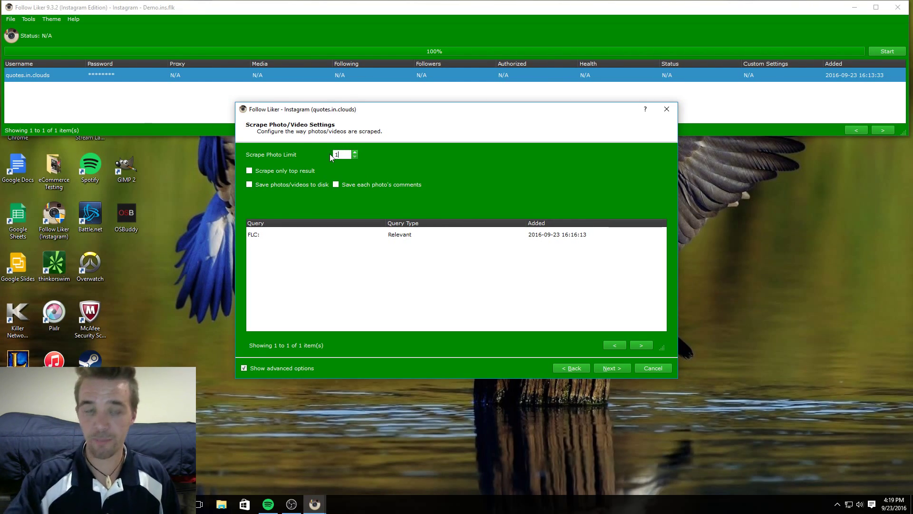
text(1)
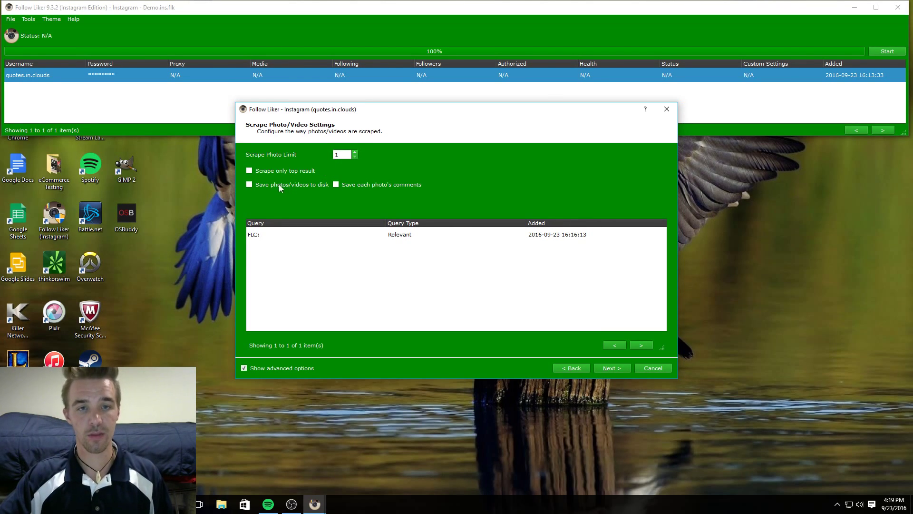
click(250, 170)
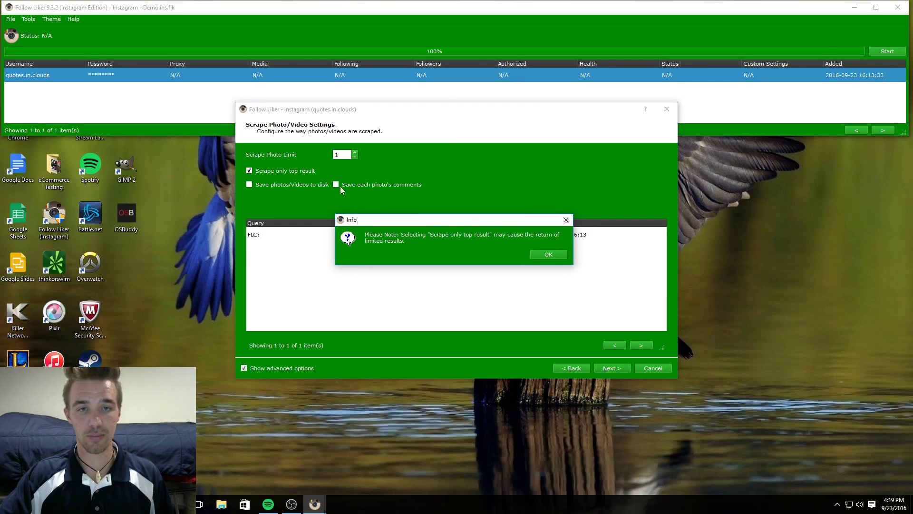
click(548, 255)
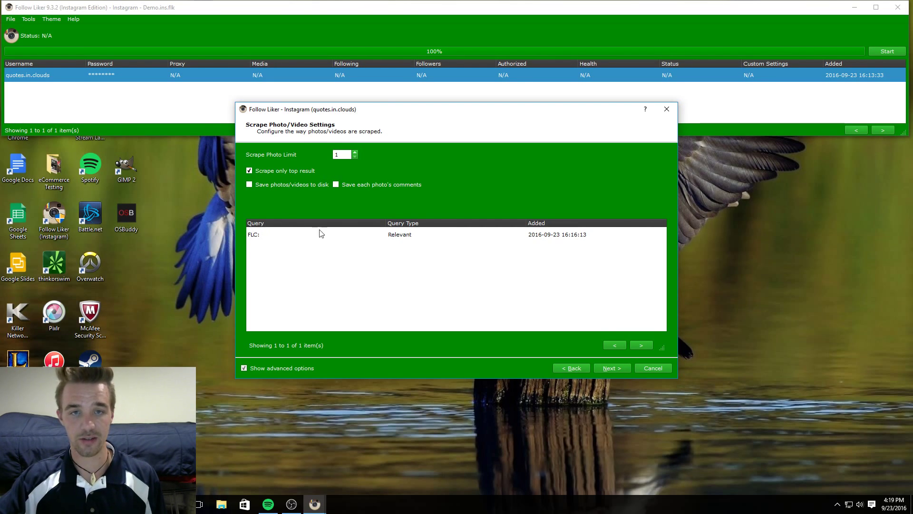
Go to the like settings page and set the per-run like limit to 15–20.
click(610, 368)
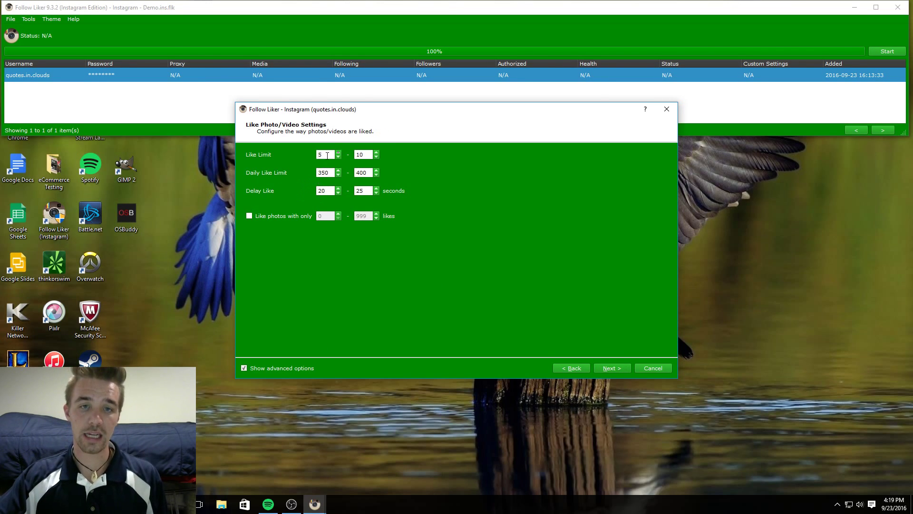
drag(331, 154, 313, 154)
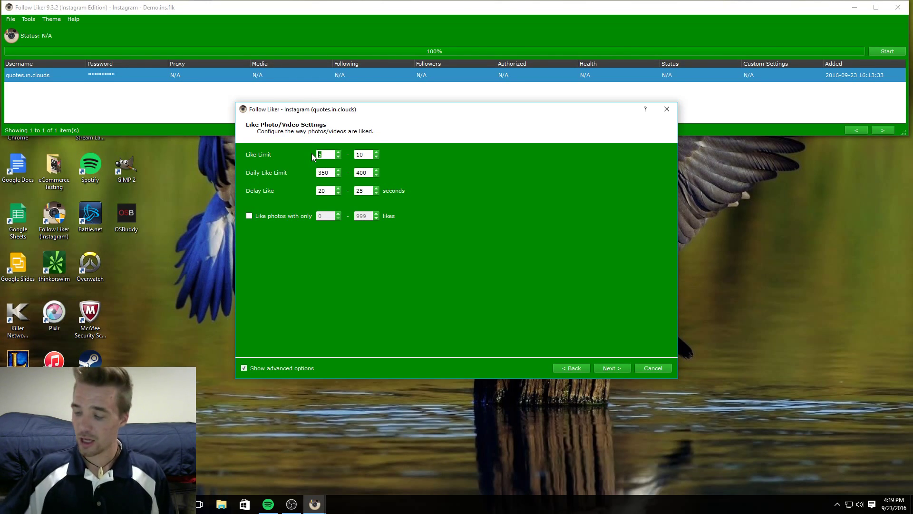
click(328, 154)
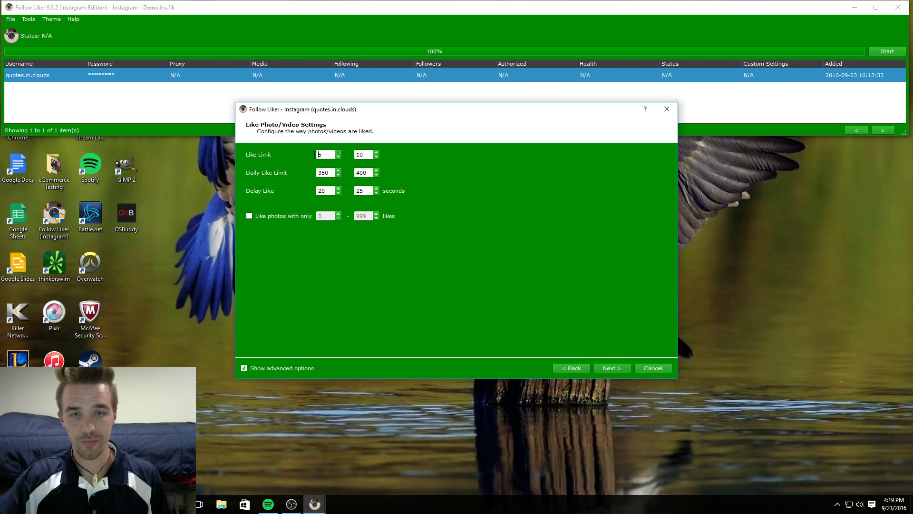
drag(328, 154, 320, 154)
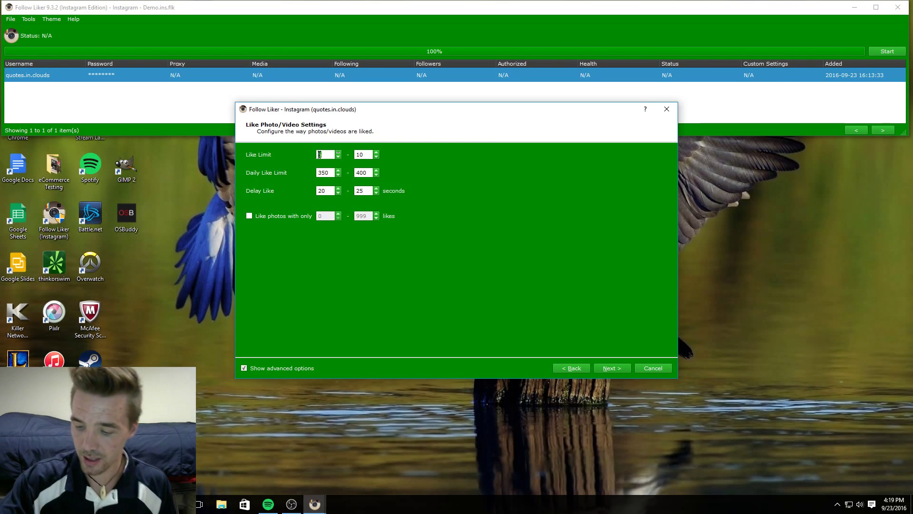
text(15)
double_click(367, 155)
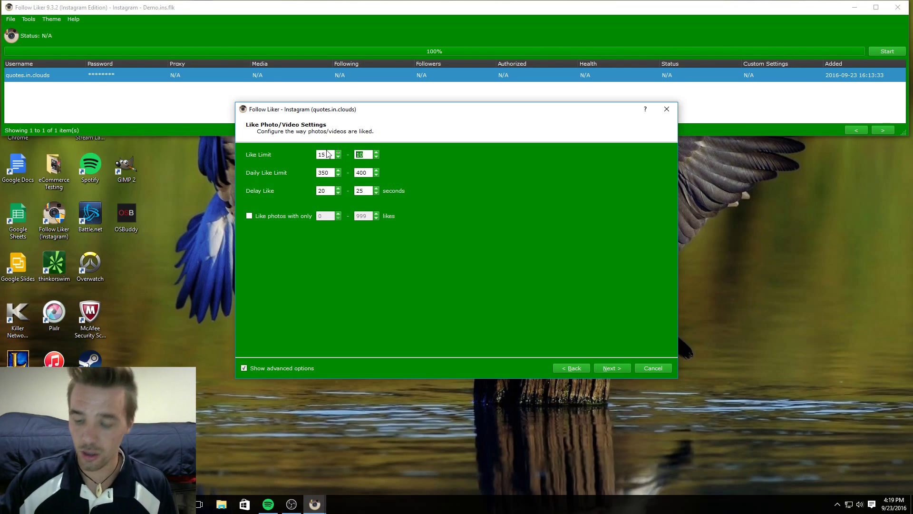
text(2)
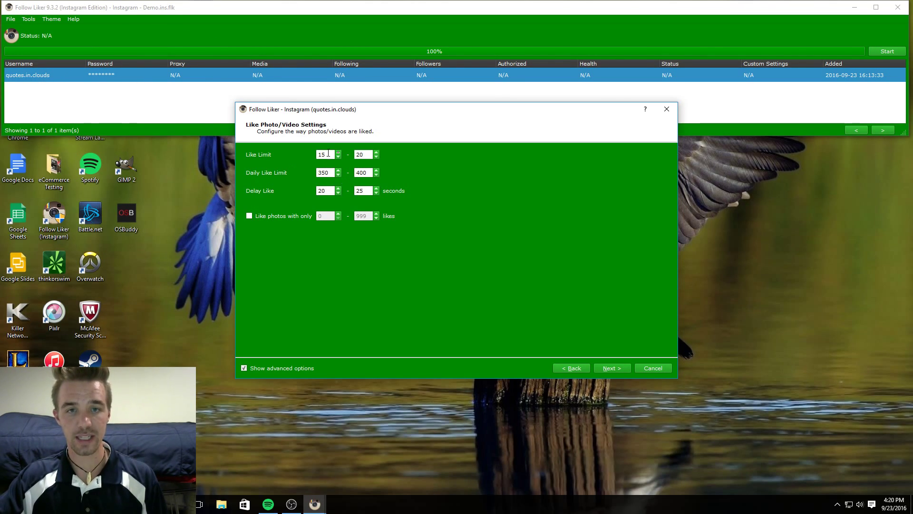
drag(327, 154, 317, 155)
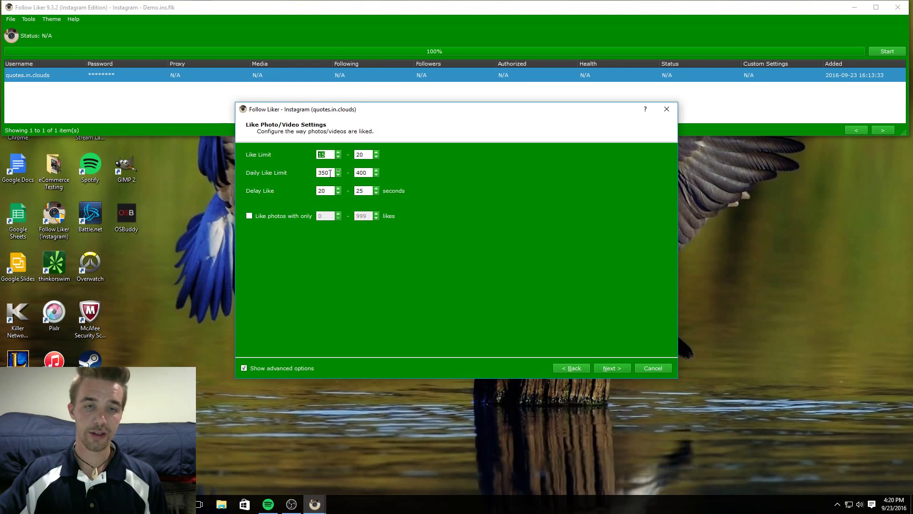
Start editing the daily like limit, first entering 400 and 450.
click(331, 174)
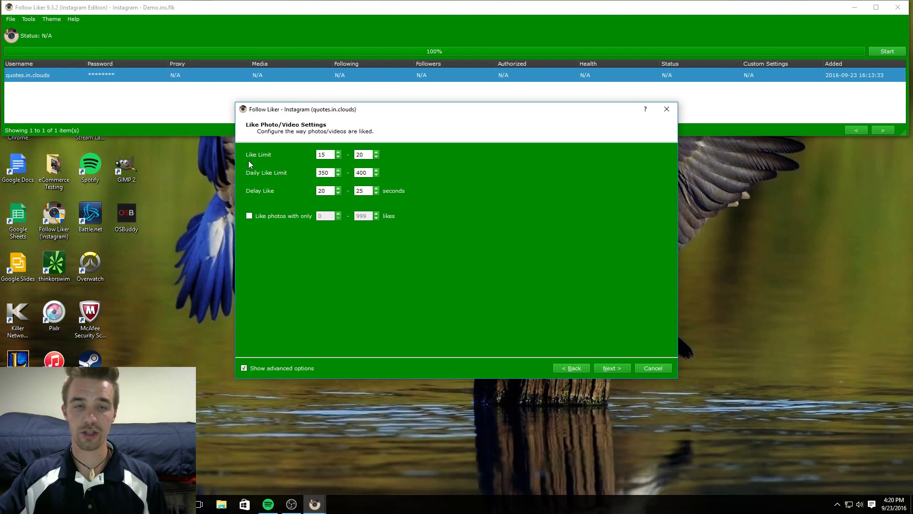
double_click(332, 173)
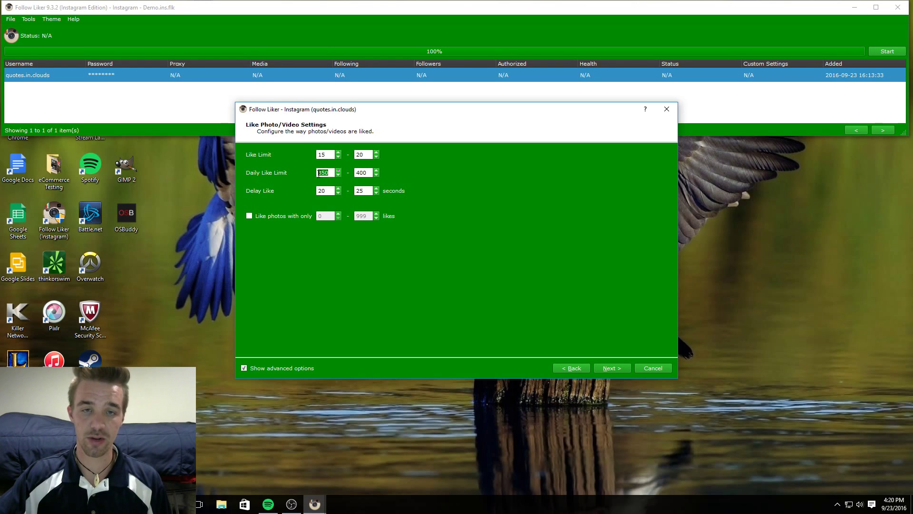
drag(370, 173, 358, 173)
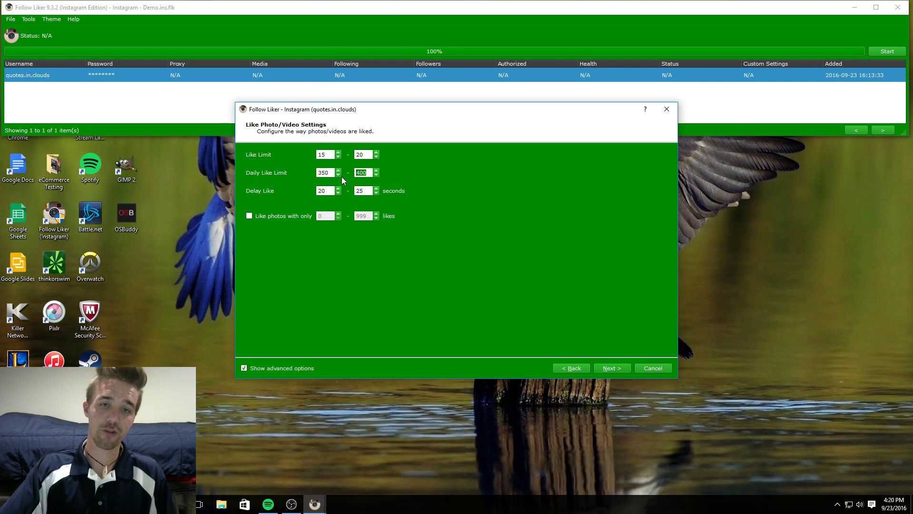
drag(331, 172, 317, 173)
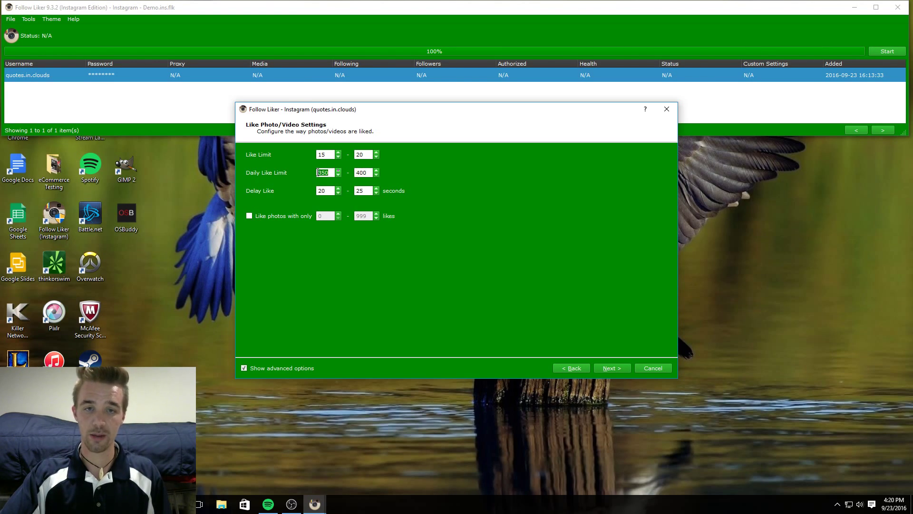
text(400)
double_click(371, 172)
text(405)
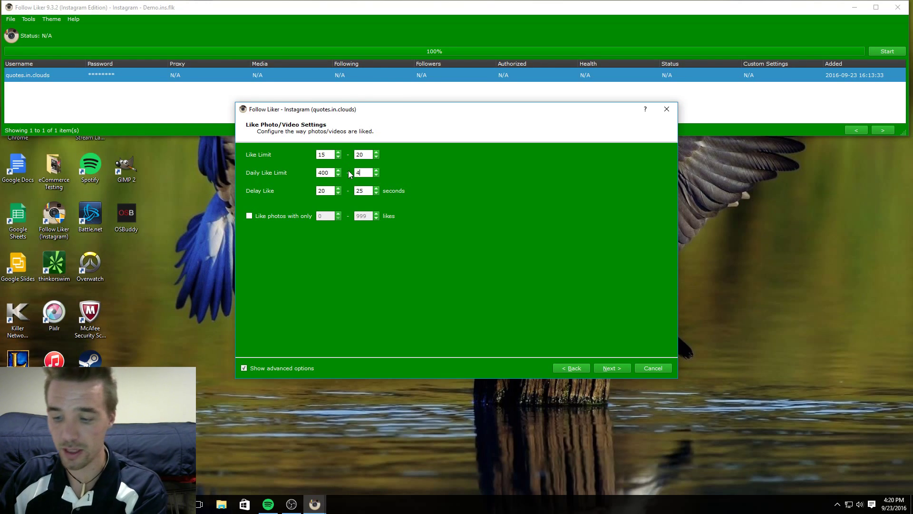
key(BackSpace)
key(BackSpace)
text(50)
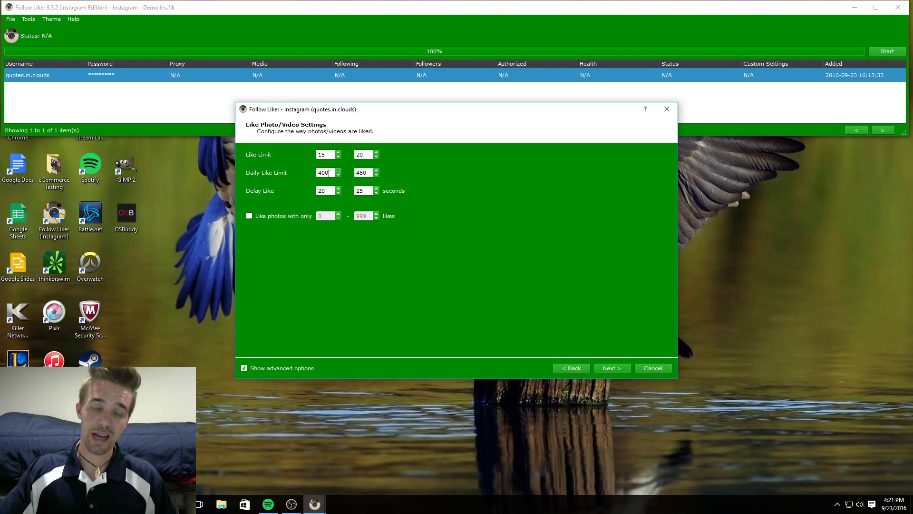
Change the daily like limit to 1400–1500.
drag(331, 173, 307, 175)
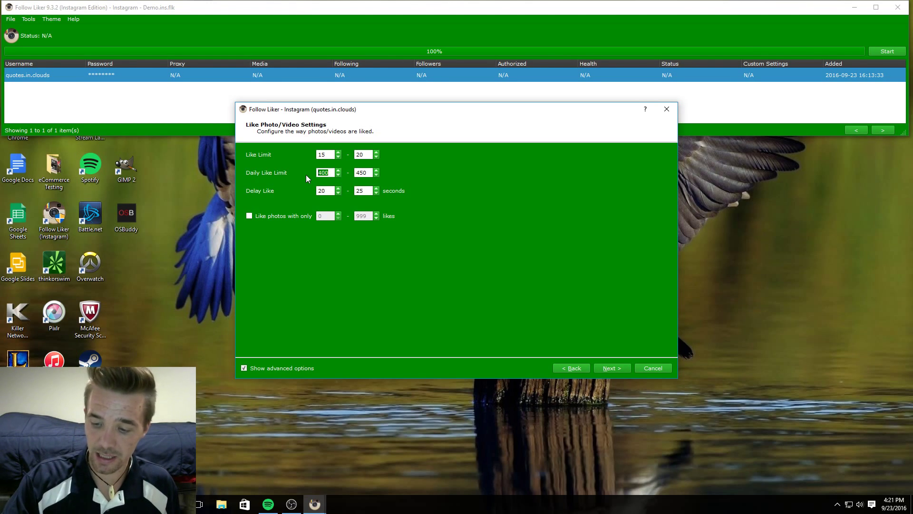
text(1400)
drag(372, 173, 360, 173)
text(1500)
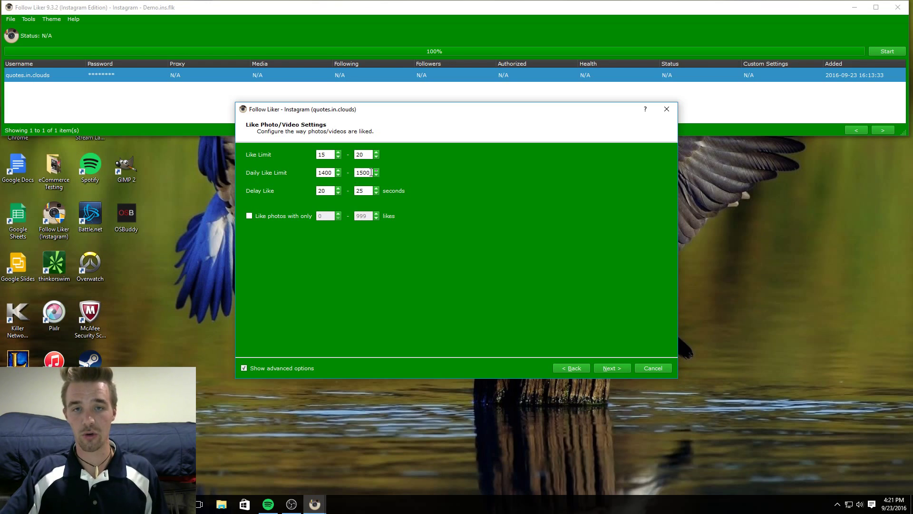
drag(372, 173, 354, 176)
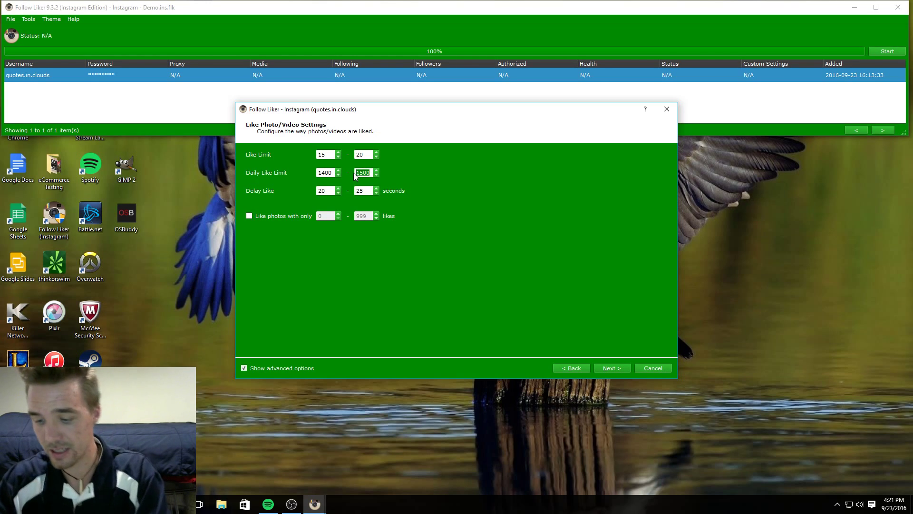
text(190)
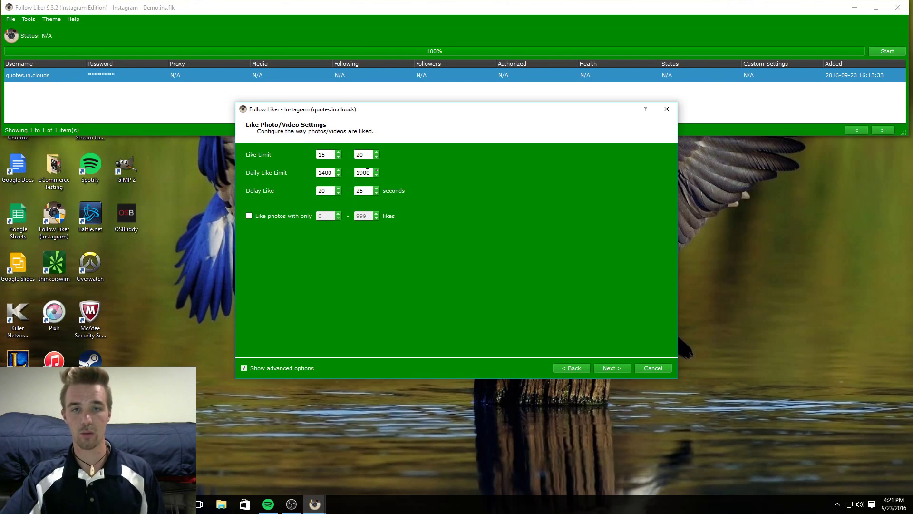
drag(370, 173, 350, 173)
key(BackSpace)
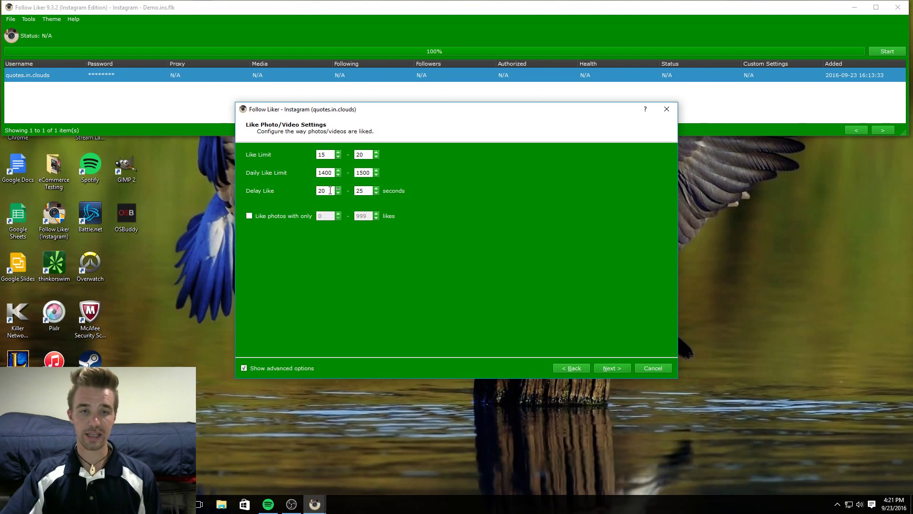
Enter 30–35 seconds as the like delay, then reselect the minimum to lower it to 20.
drag(330, 190, 321, 190)
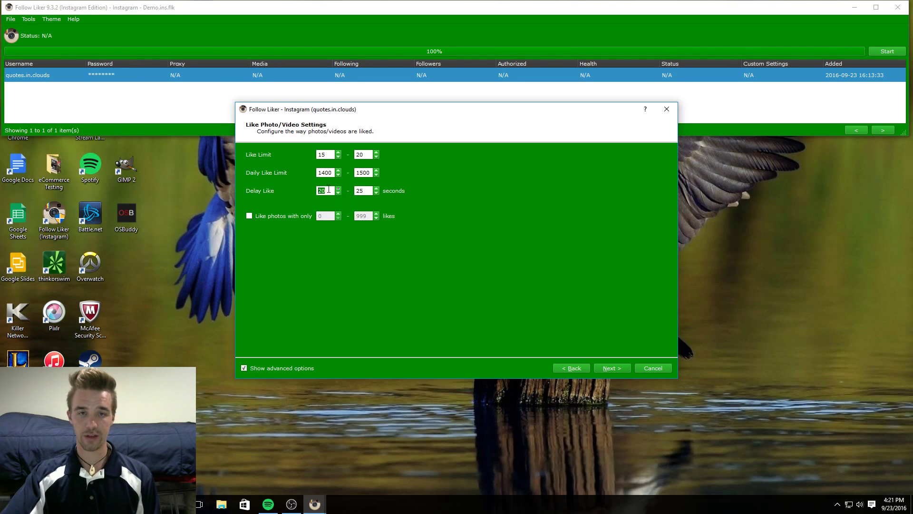
text(30)
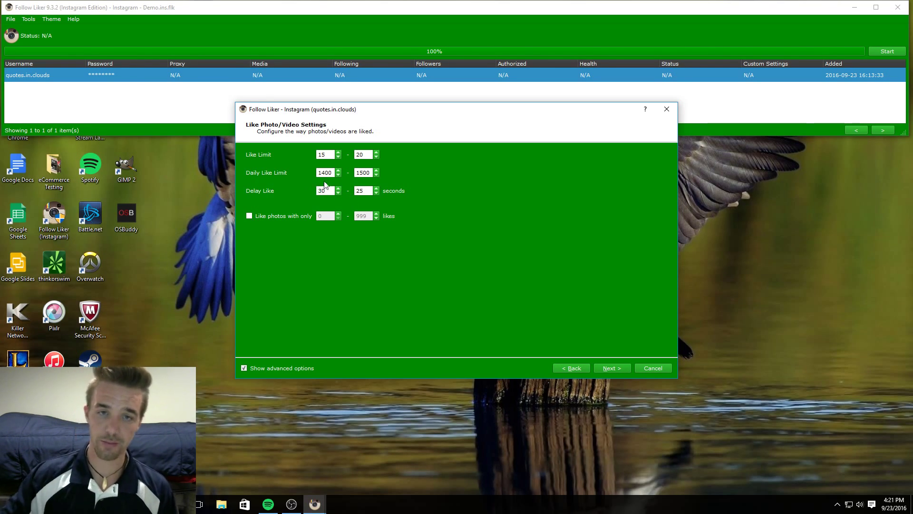
key(Tab)
text(35)
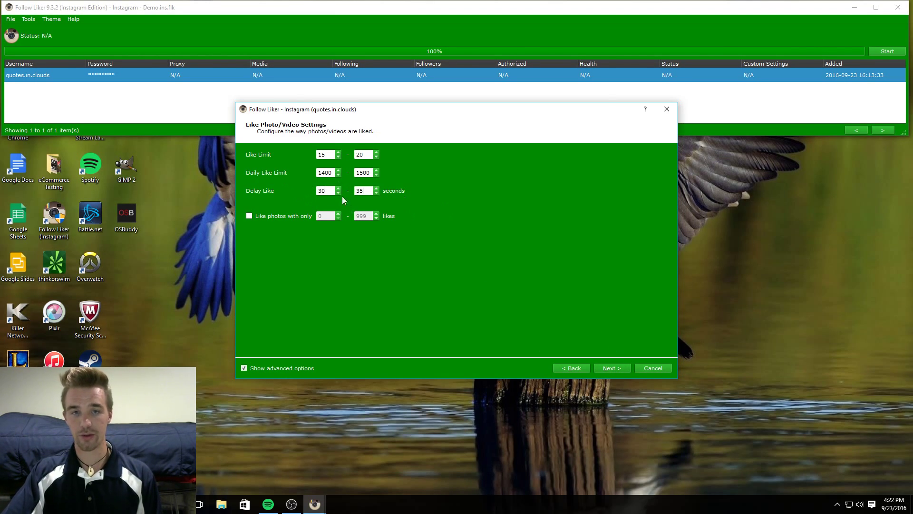
drag(332, 190, 313, 189)
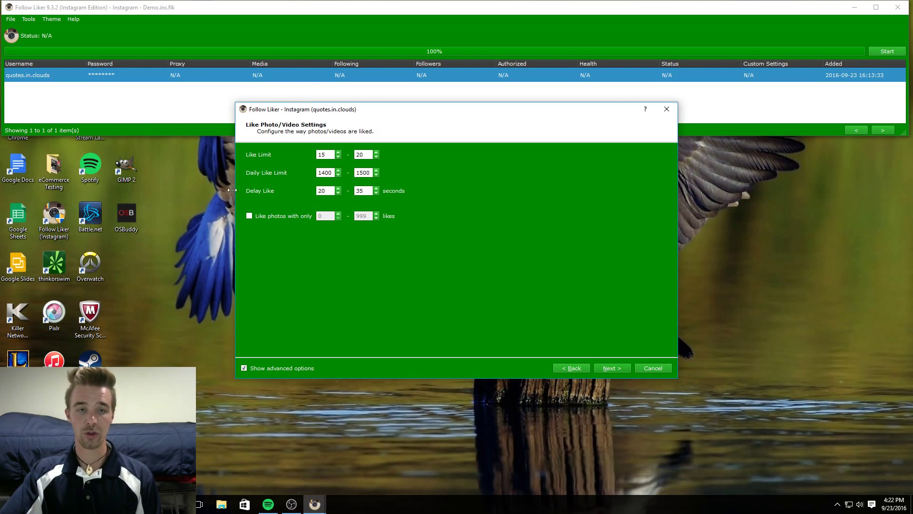
Enable 'Like photos with only', dismiss the Info box, set its upper bound to 100, then untick it.
click(249, 216)
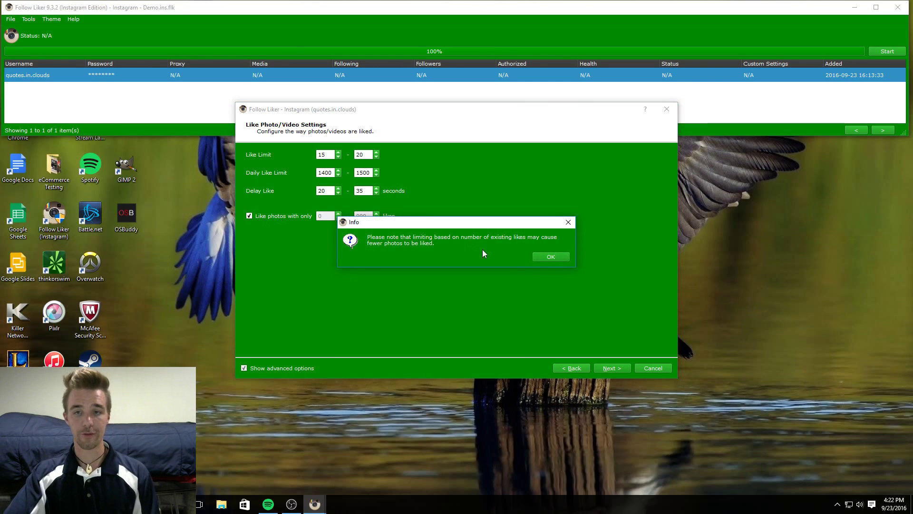
click(539, 257)
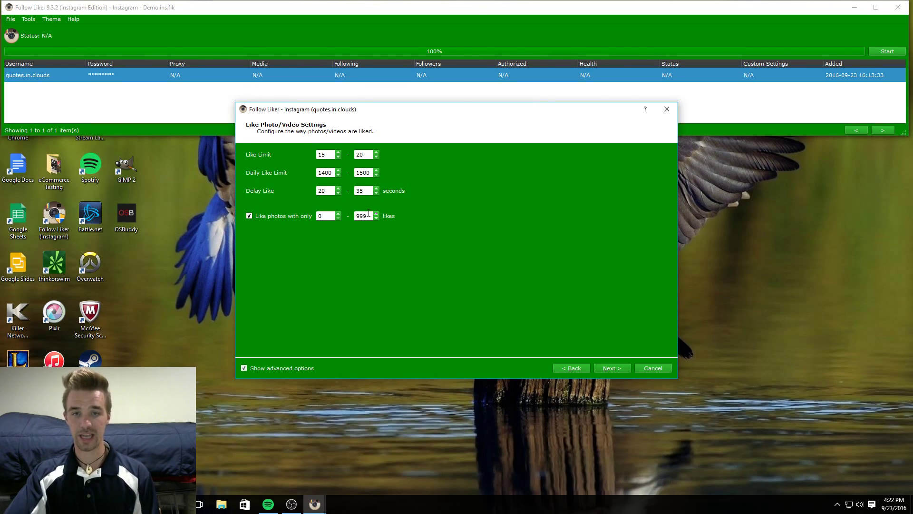
drag(369, 213, 355, 219)
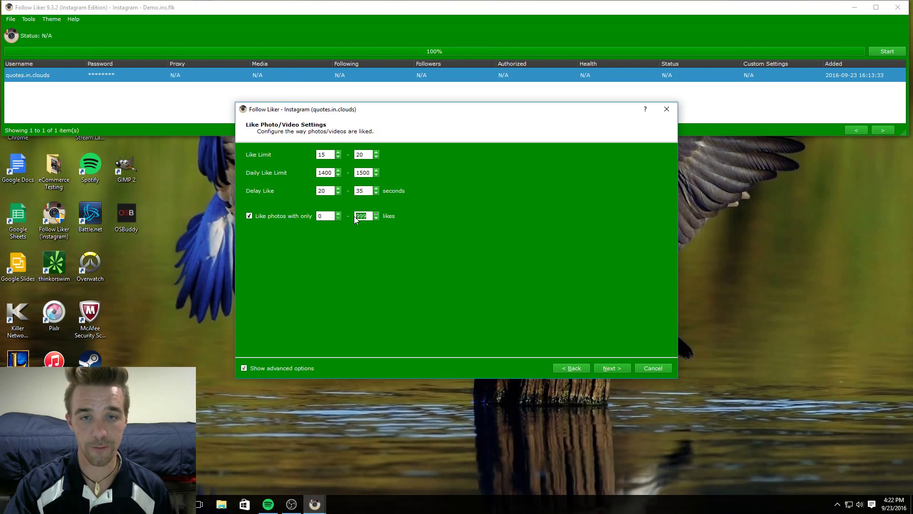
text(100)
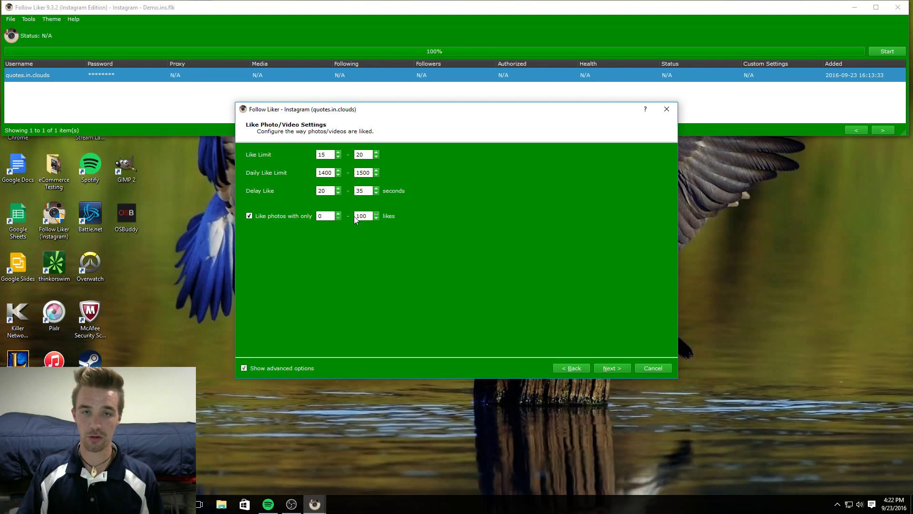
drag(371, 216, 360, 216)
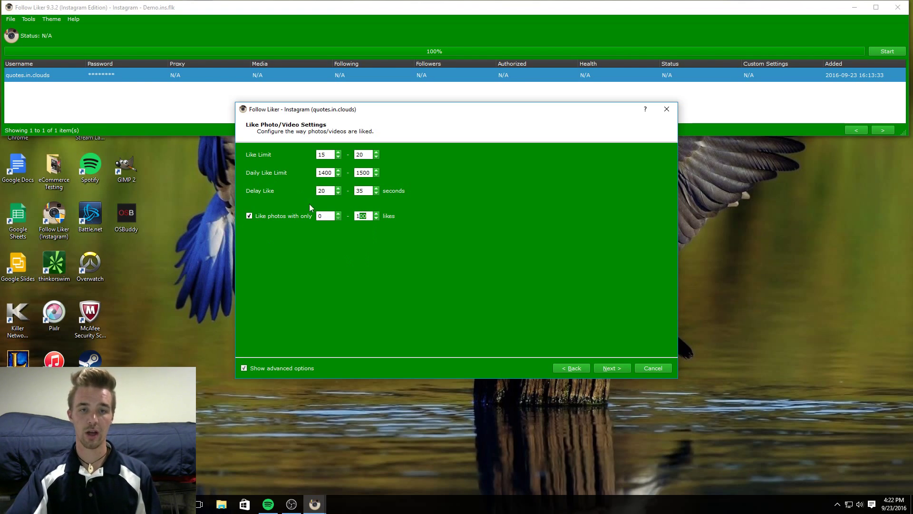
click(248, 216)
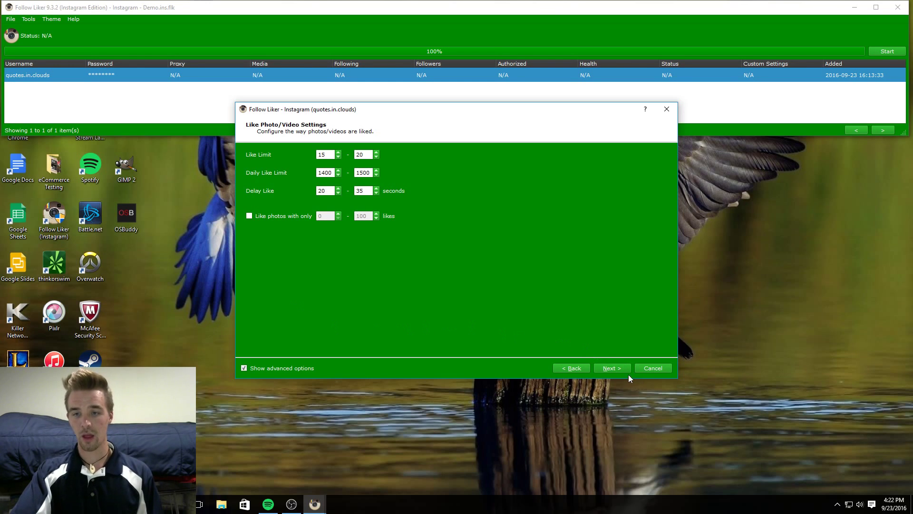
Advance to the automation schedule and set the start hour to 07 AM.
click(617, 369)
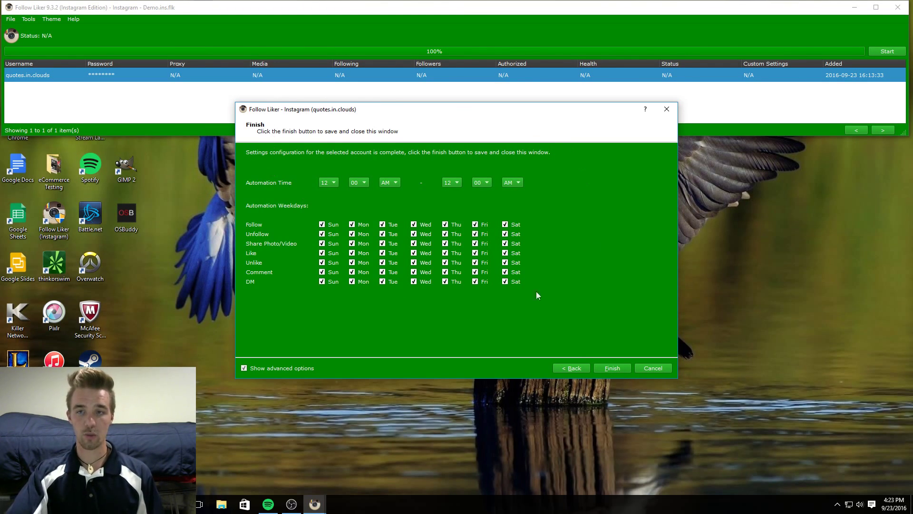
click(332, 182)
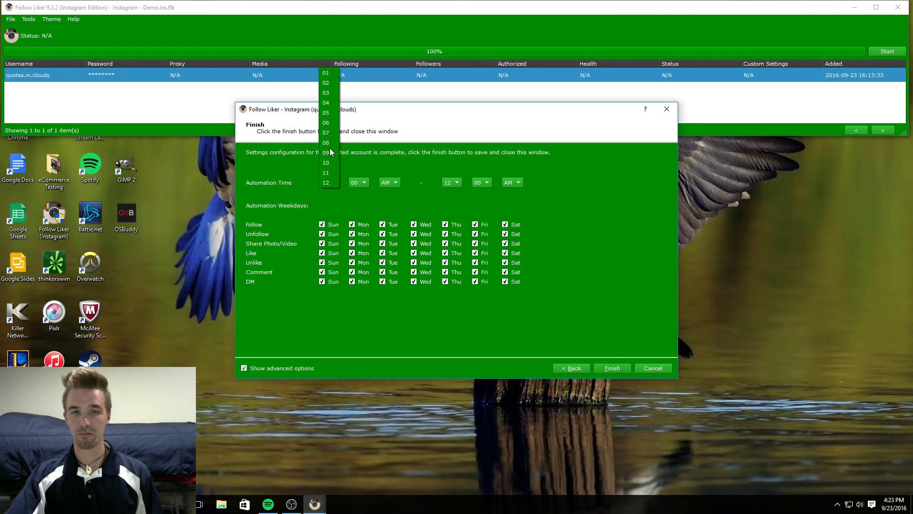
click(328, 134)
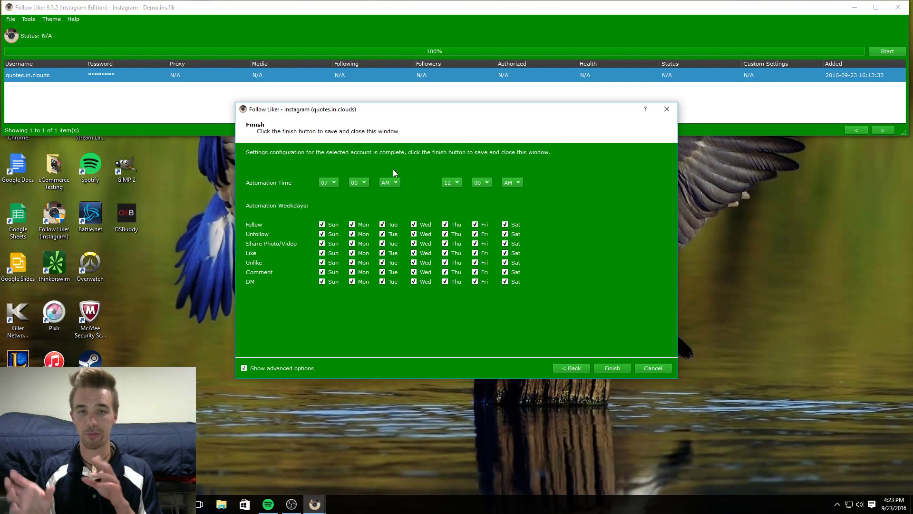
Set the automation end hour to 10 PM.
click(458, 184)
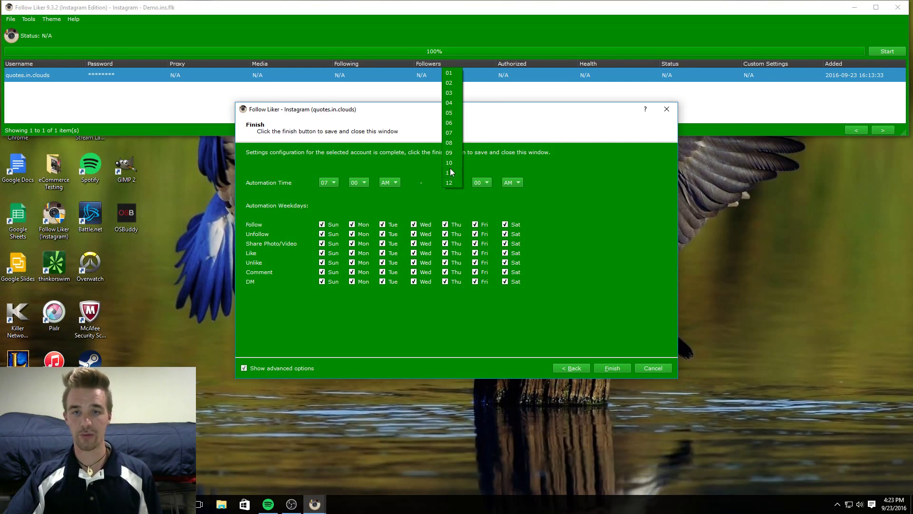
click(450, 170)
click(449, 181)
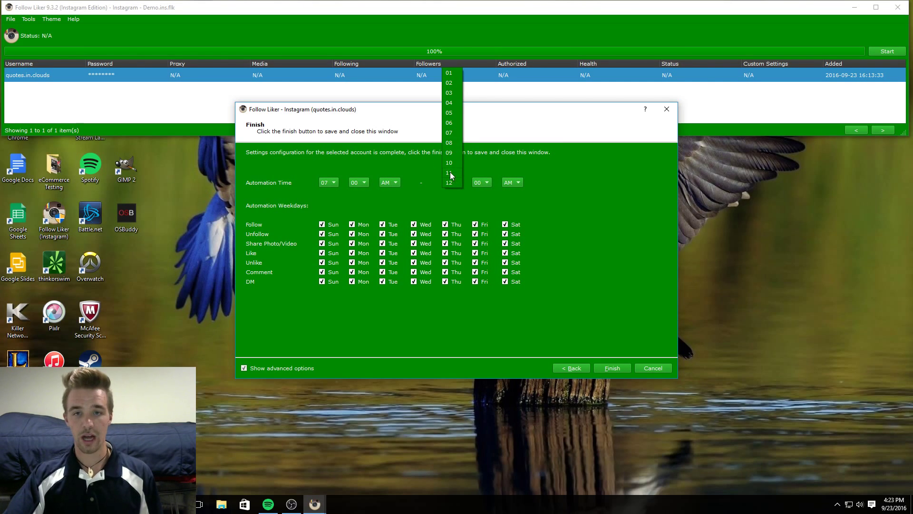
click(449, 163)
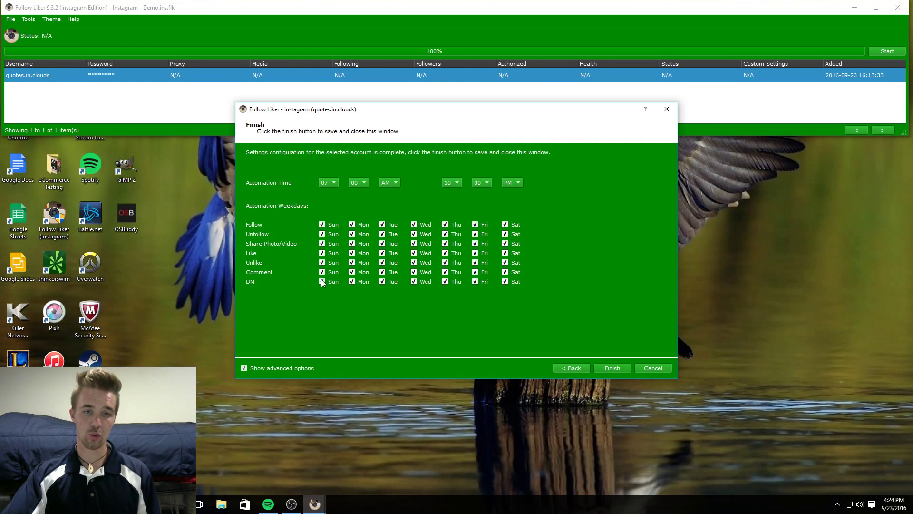
Toggle the Sunday boxes off and back on for Follow, Unfollow, Share, Like, Unlike and Comment.
click(322, 253)
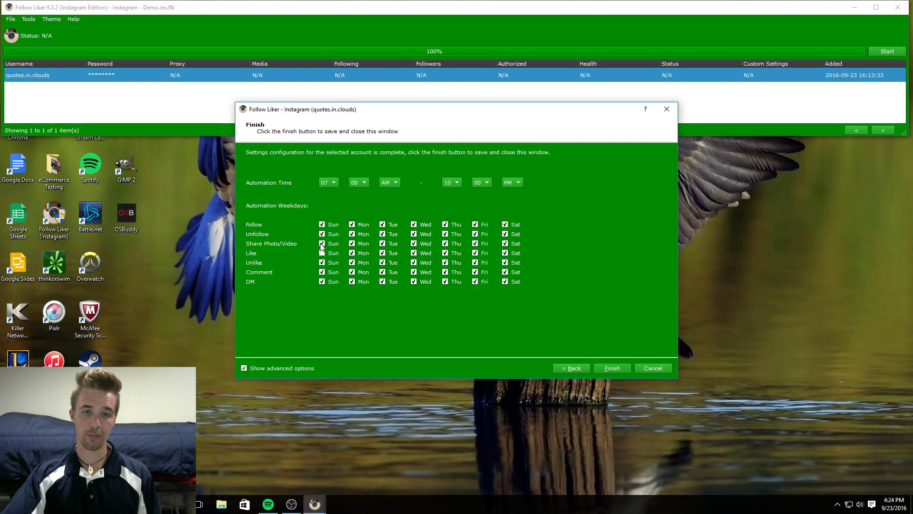
click(322, 243)
click(322, 233)
click(322, 225)
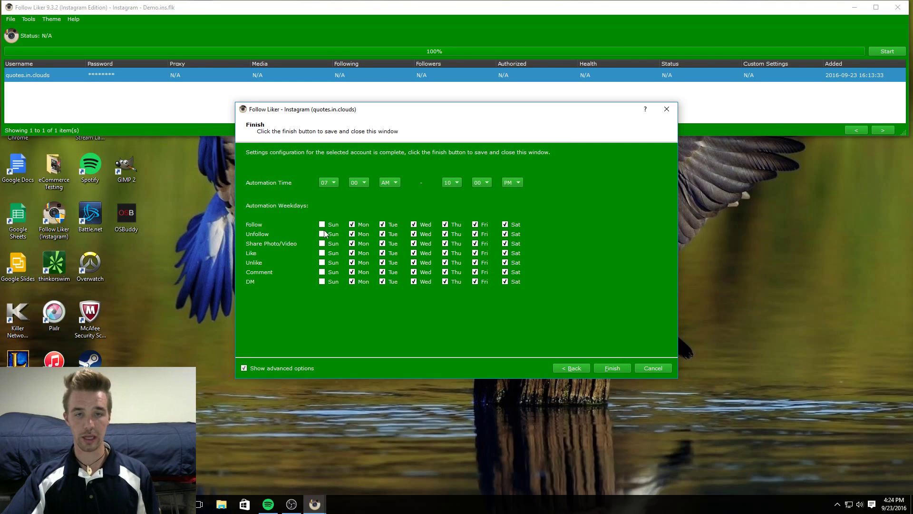
click(322, 272)
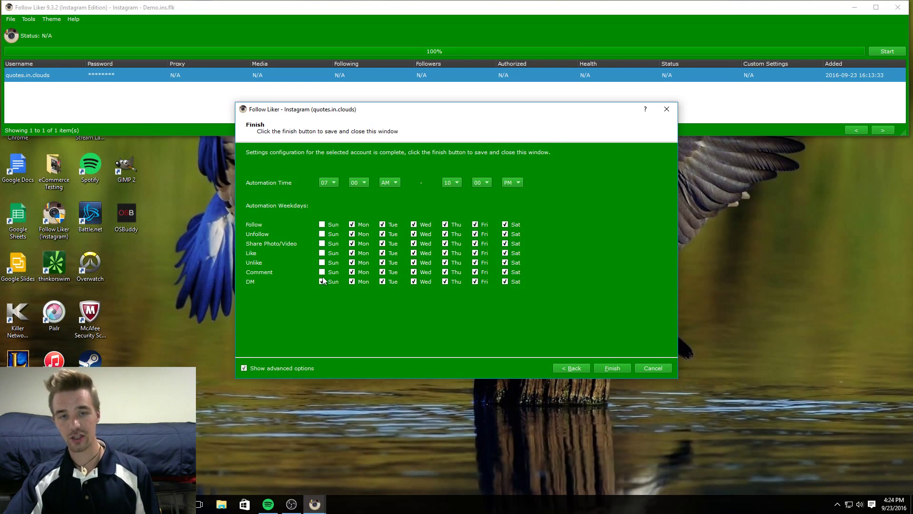
click(323, 271)
click(322, 262)
click(322, 253)
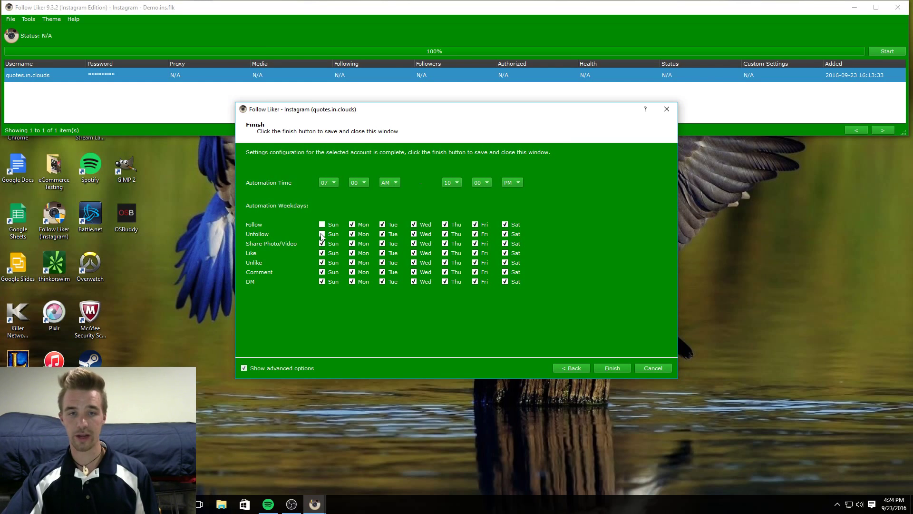
click(322, 234)
click(322, 224)
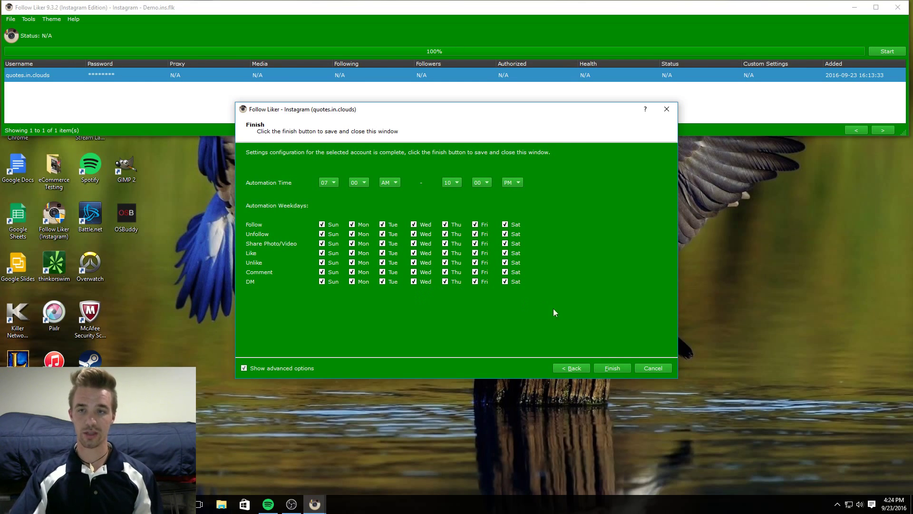
Finish the wizard to save the custom settings and start the account's automation.
click(613, 368)
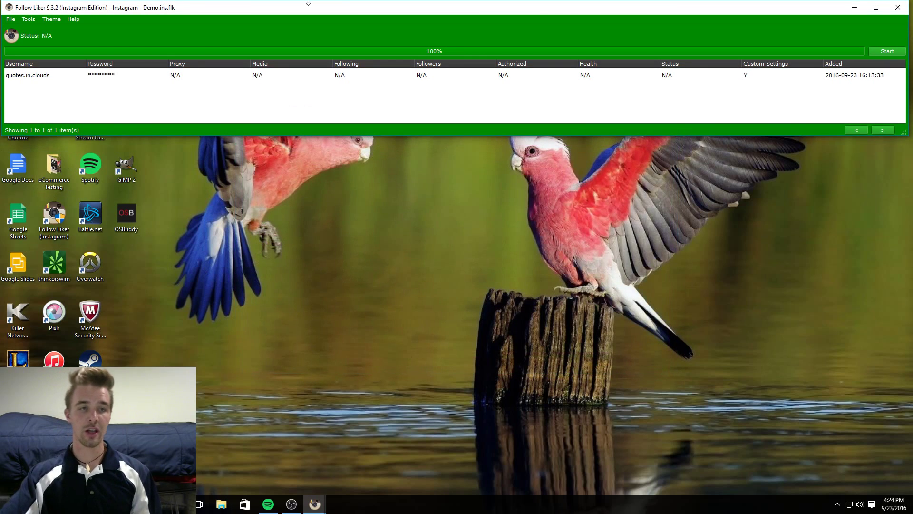
click(892, 52)
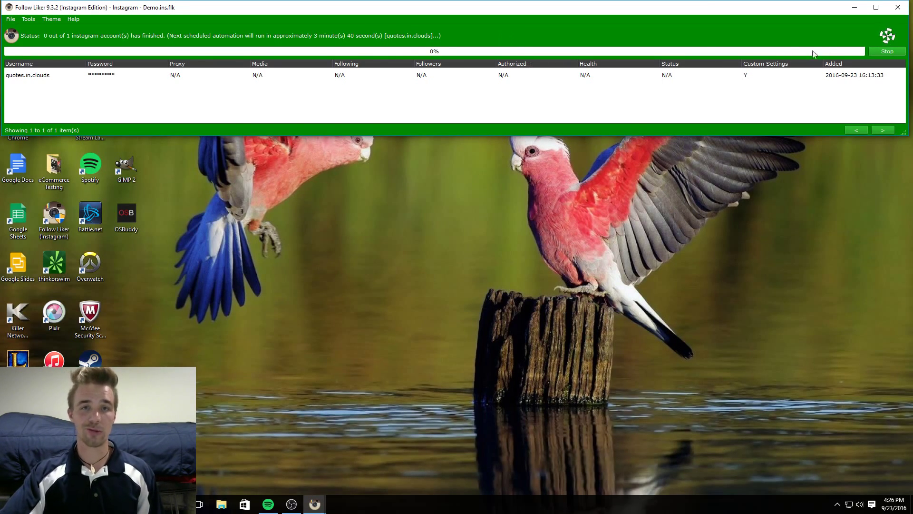
mouse_move(292, 507)
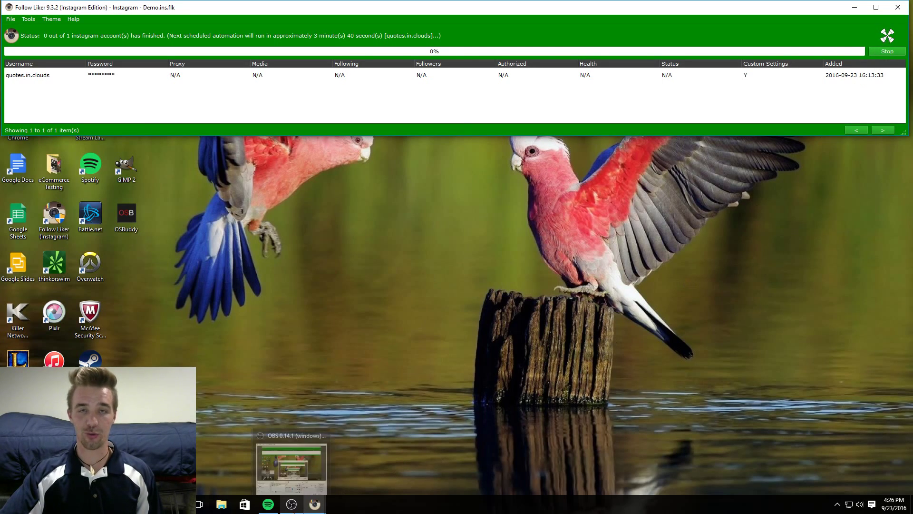